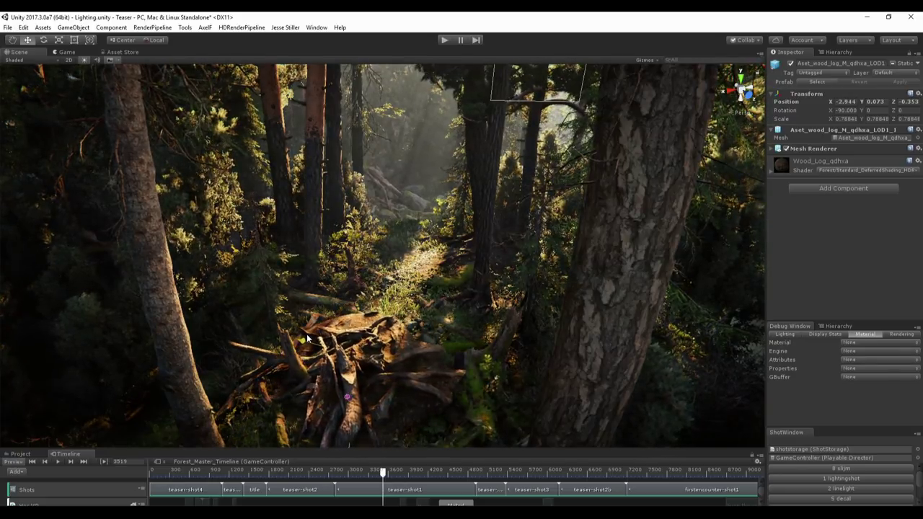
{"action": "left_click_drag", "start_coordinate": [288, 367], "coordinate": [174, 258]}
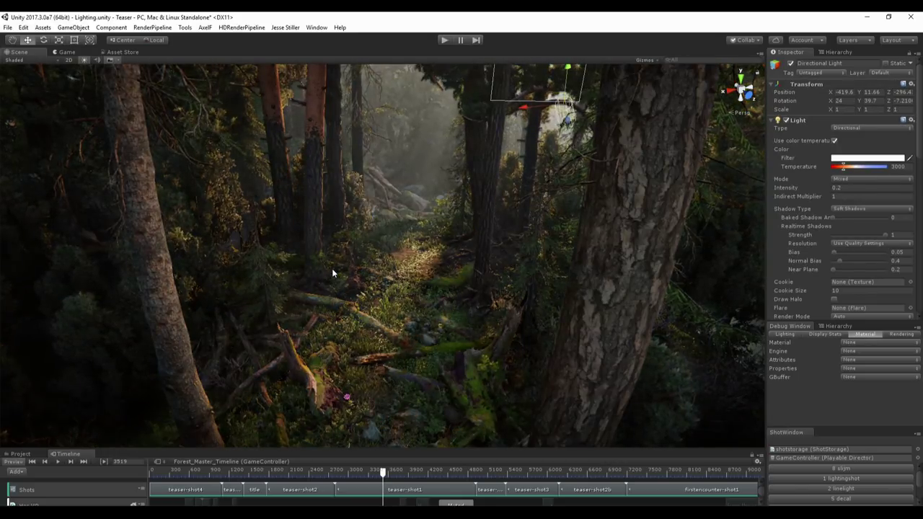
{"action": "left_click", "coordinate": [333, 272]}
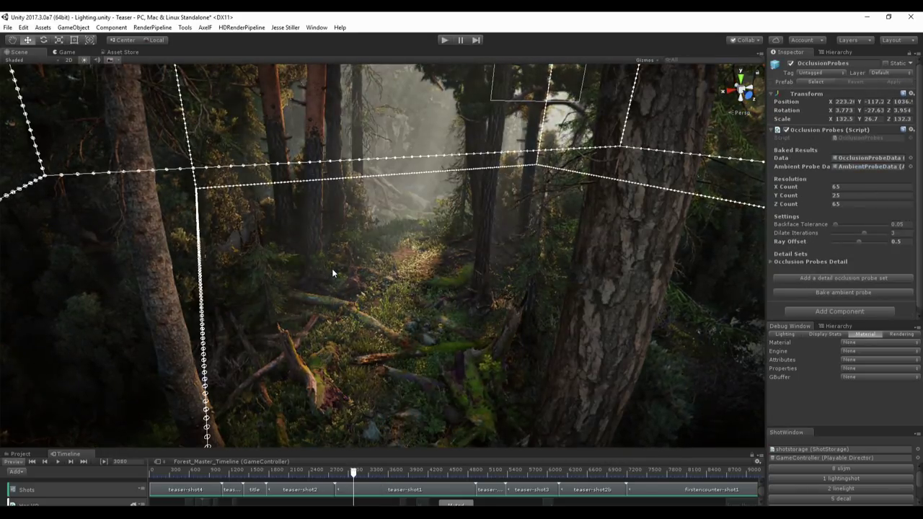
{"action": "left_click", "coordinate": [333, 272]}
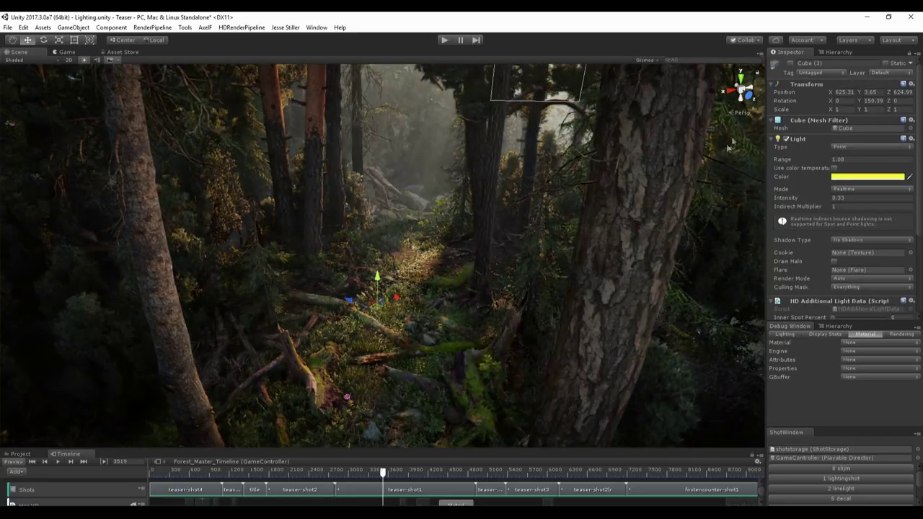
Activate the Cube (3) point light and move it along the forest path to about X 625.09, Z 625.38.
{"action": "left_click", "coordinate": [789, 63]}
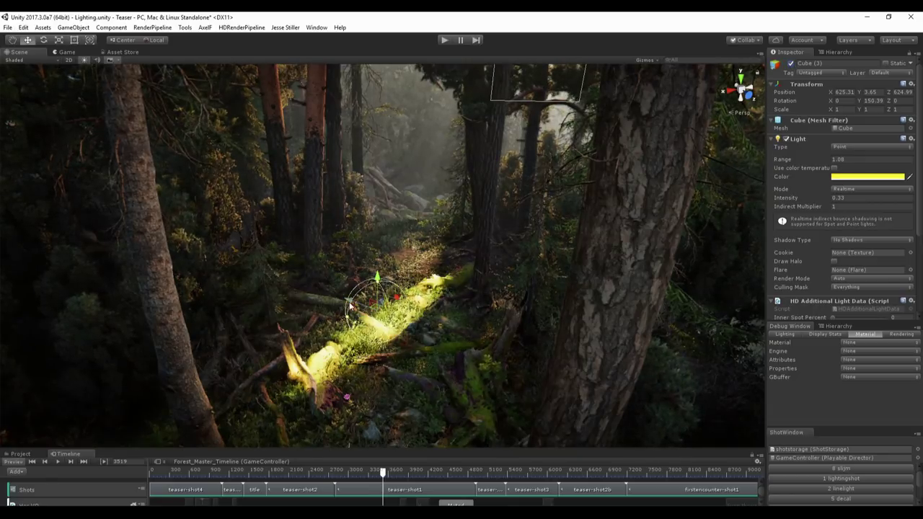
{"action": "left_click_drag", "start_coordinate": [348, 296], "coordinate": [369, 286]}
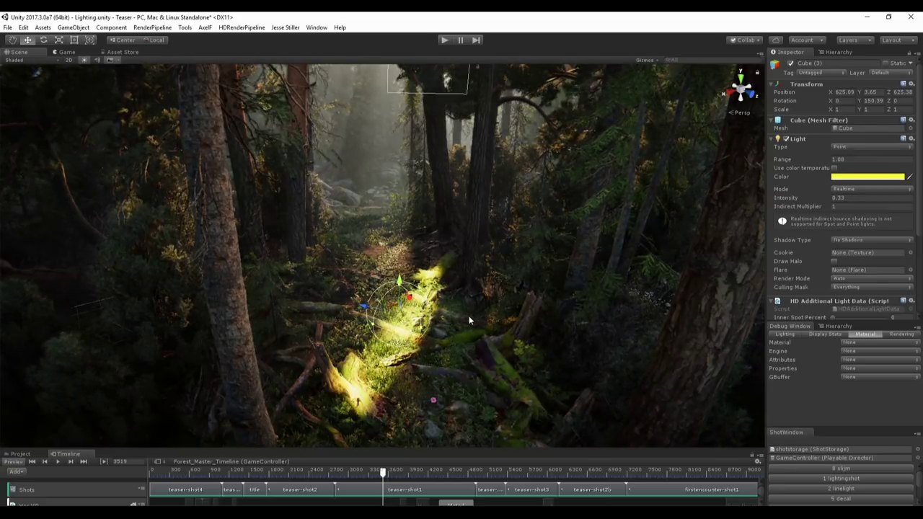
{"action": "key", "text": "alt"}
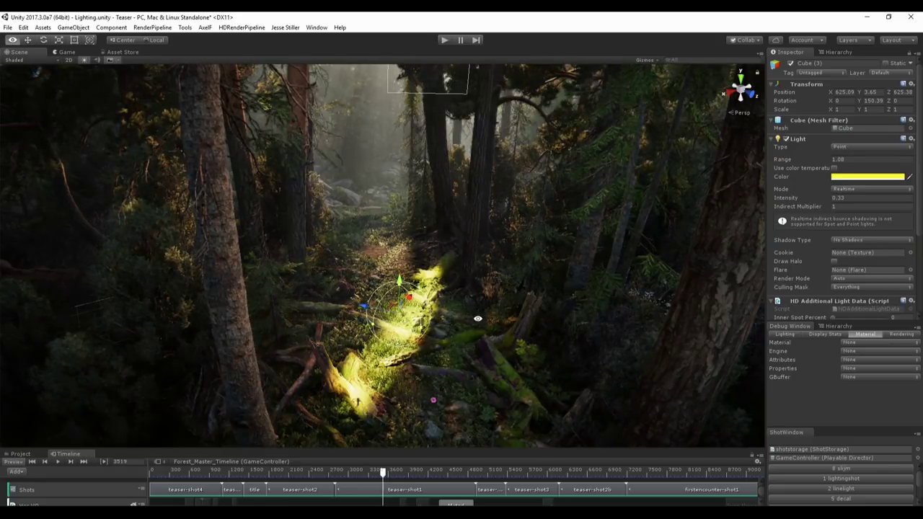
{"action": "left_click_drag", "start_coordinate": [478, 318], "coordinate": [463, 305], "text": "alt"}
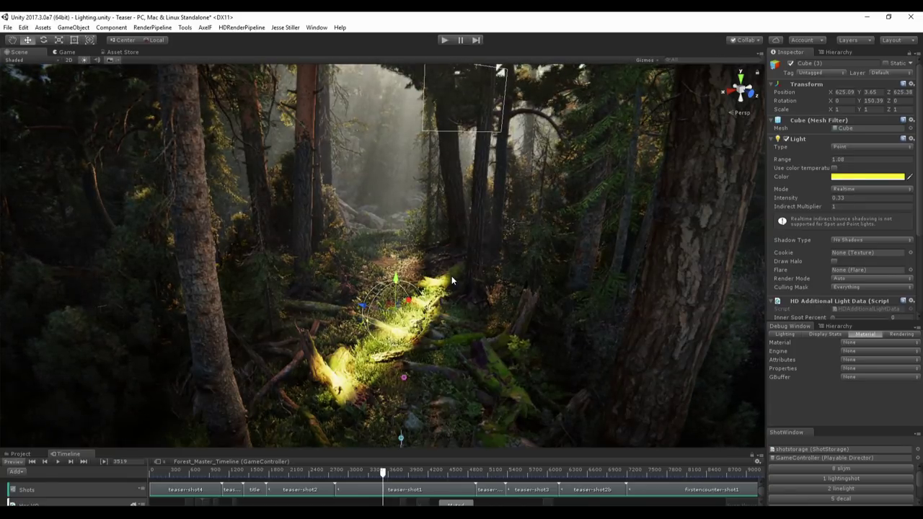
Show only the scene's diffuse lighting by setting the Lighting Debug Mode to DiffuseLighting.
{"action": "left_click", "coordinate": [782, 334]}
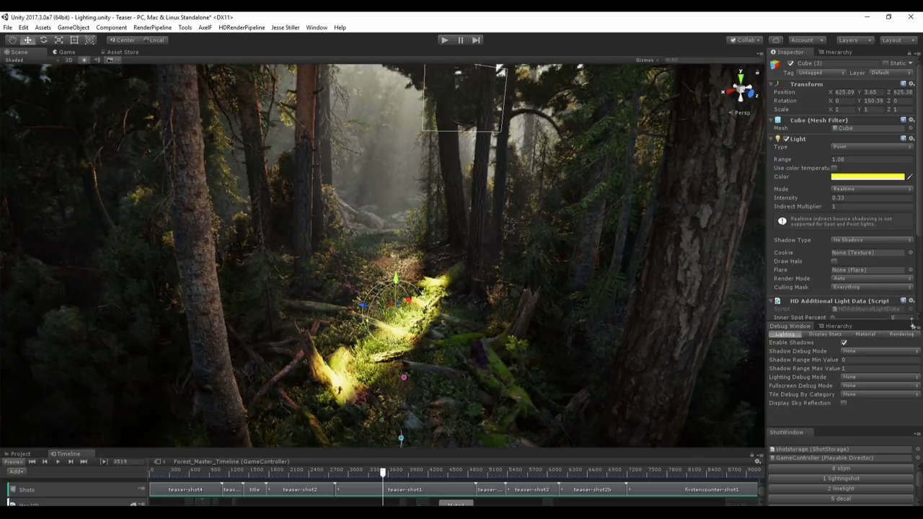
{"action": "left_click", "coordinate": [868, 378]}
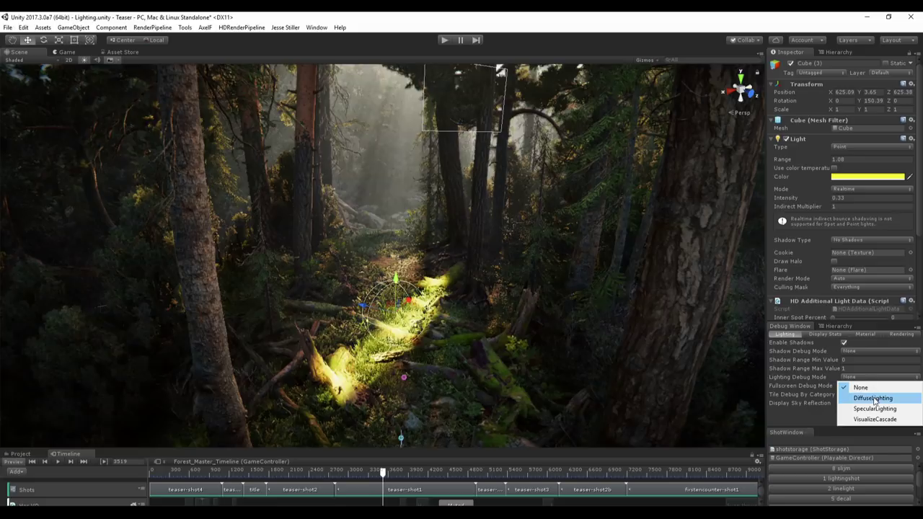
{"action": "left_click", "coordinate": [872, 399]}
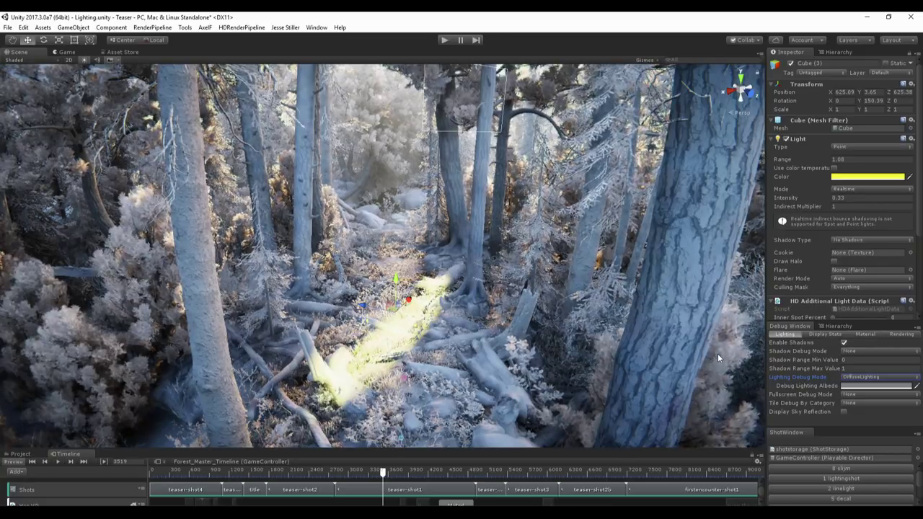
View the scene's normals with the Lit Normal material debug mode and return the material debug mode to None.
{"action": "left_click", "coordinate": [868, 334]}
{"action": "left_click", "coordinate": [859, 342]}
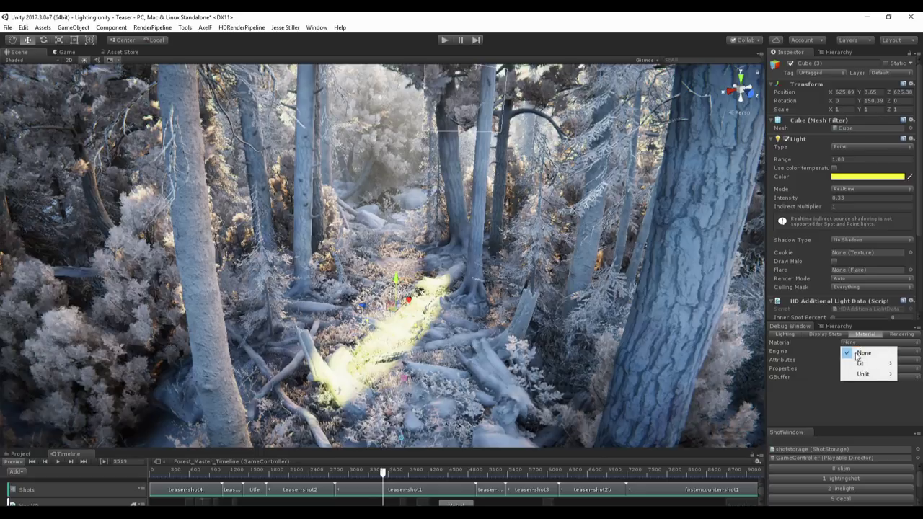
{"action": "mouse_move", "coordinate": [857, 364]}
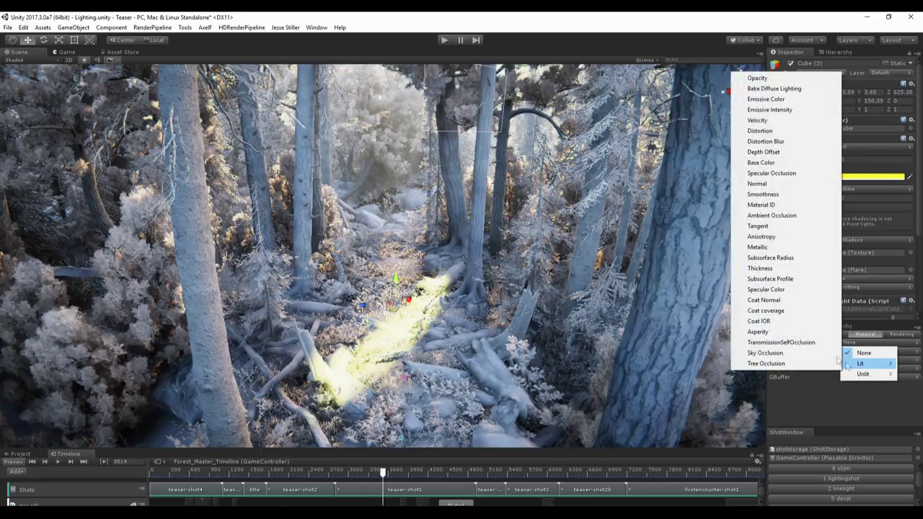
{"action": "left_click", "coordinate": [794, 184]}
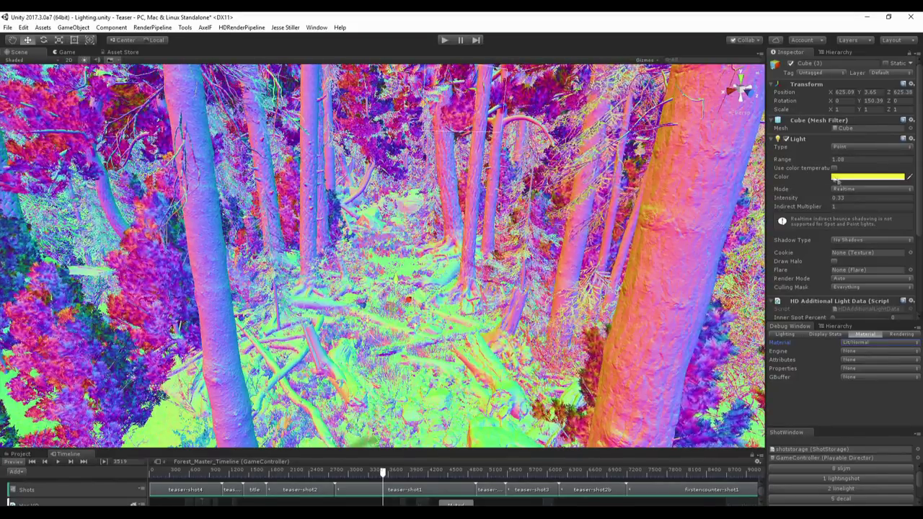
{"action": "left_click", "coordinate": [869, 342]}
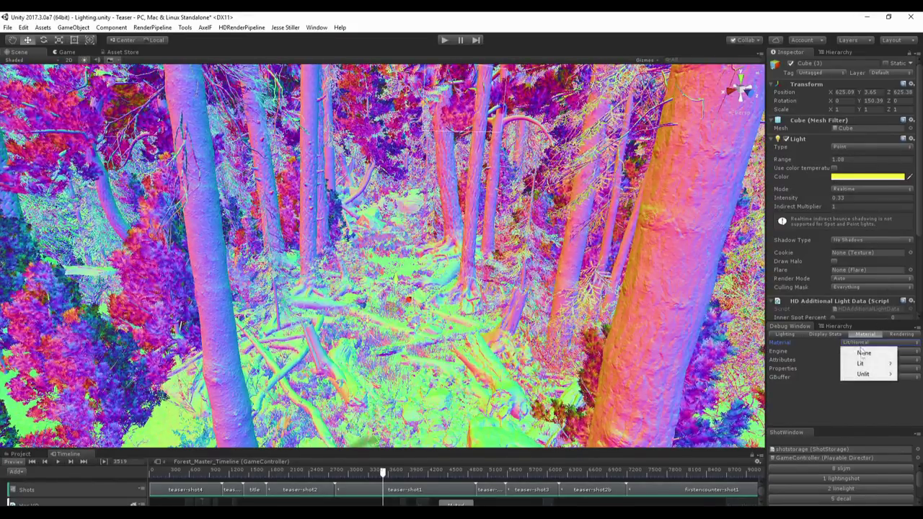
{"action": "left_click", "coordinate": [864, 352]}
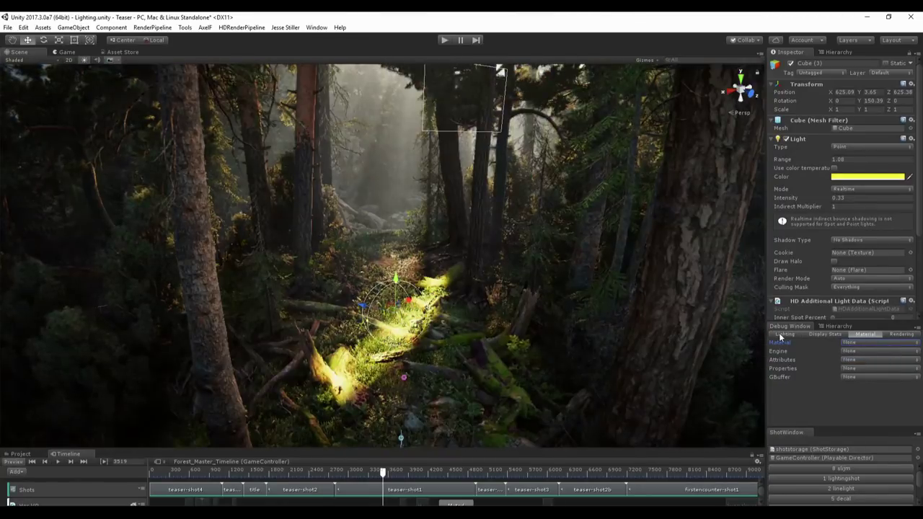
Show the scene's sky occlusion by setting the material debug mode to Lit Sky Occlusion.
{"action": "left_click", "coordinate": [781, 335]}
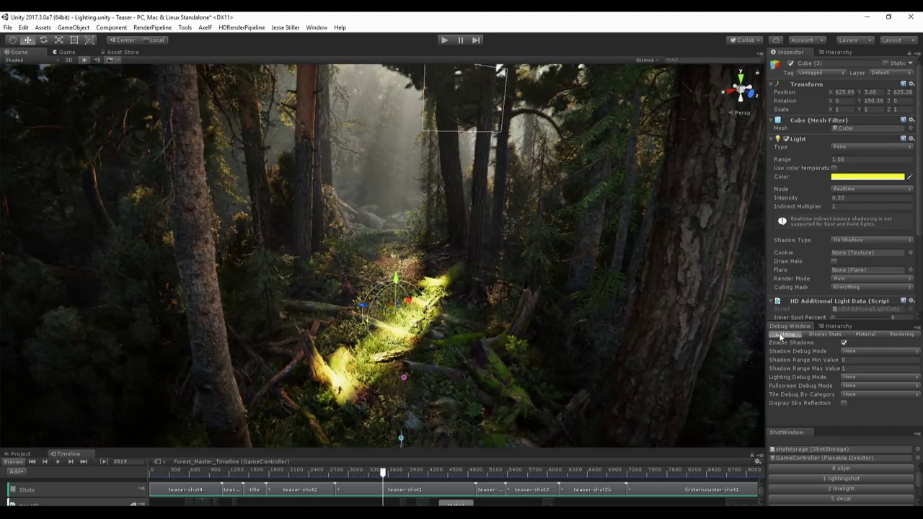
{"action": "left_click", "coordinate": [850, 376]}
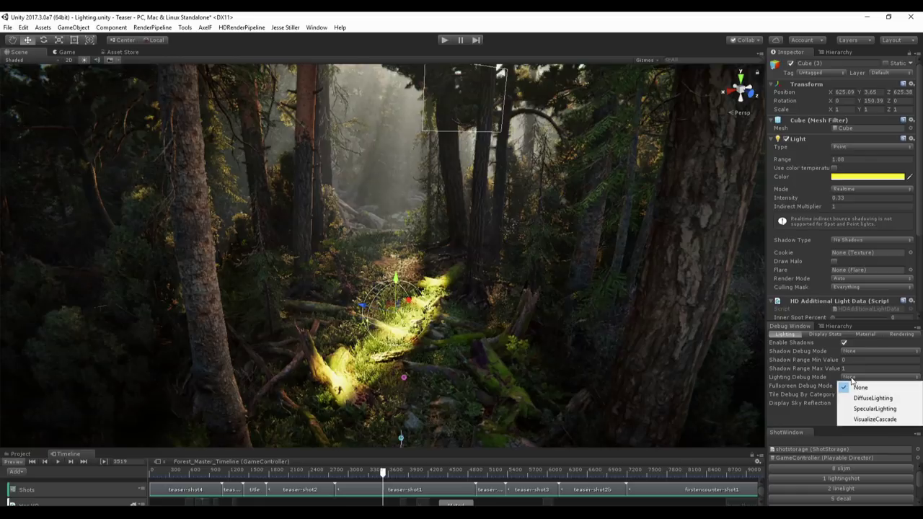
{"action": "left_click", "coordinate": [866, 335]}
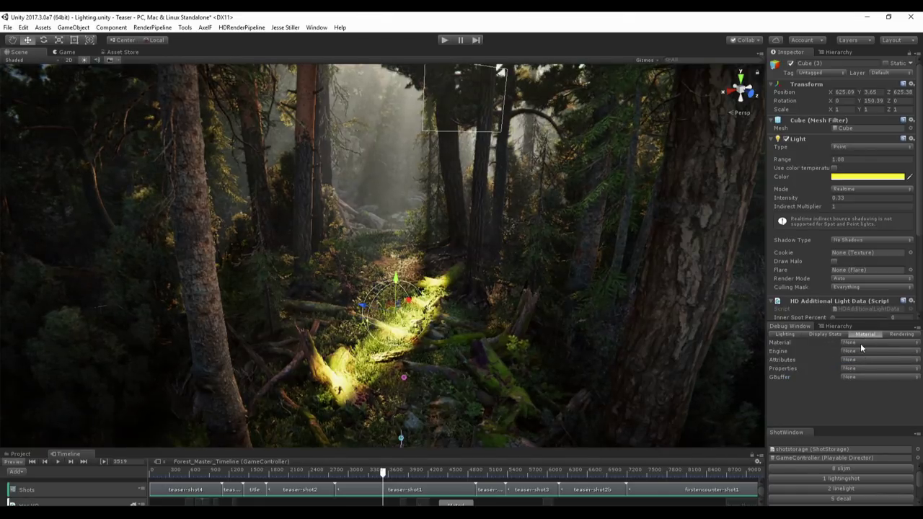
{"action": "left_click", "coordinate": [860, 347]}
{"action": "mouse_move", "coordinate": [865, 363]}
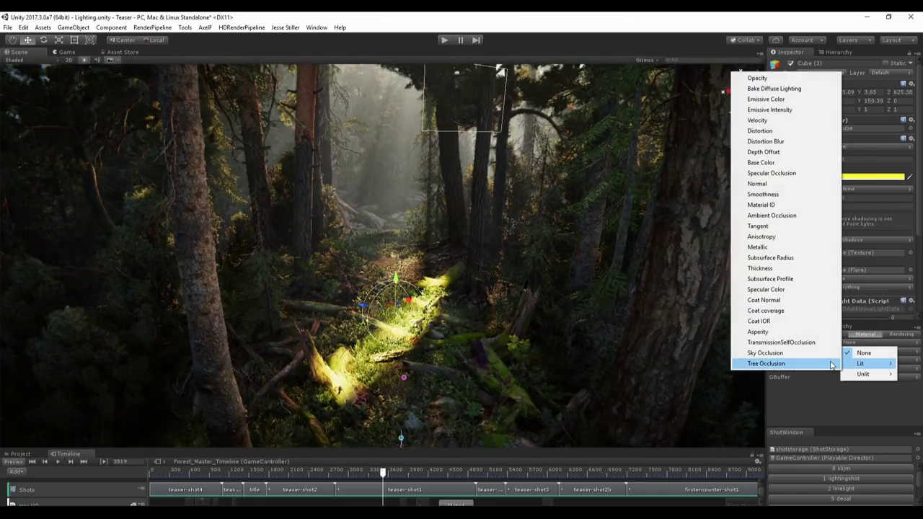
{"action": "left_click", "coordinate": [827, 353]}
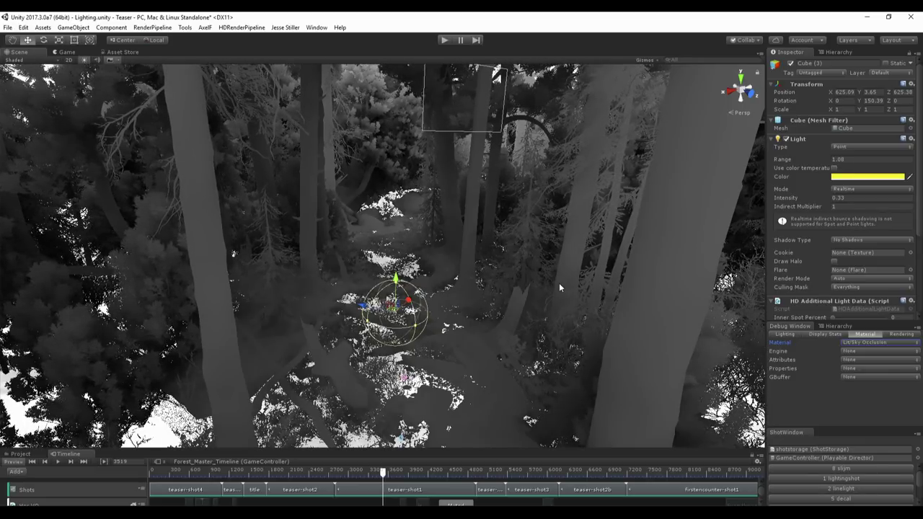
Set the material debug mode back to None and deactivate the Cube (3) point light.
{"action": "left_click", "coordinate": [859, 343]}
{"action": "left_click", "coordinate": [862, 352]}
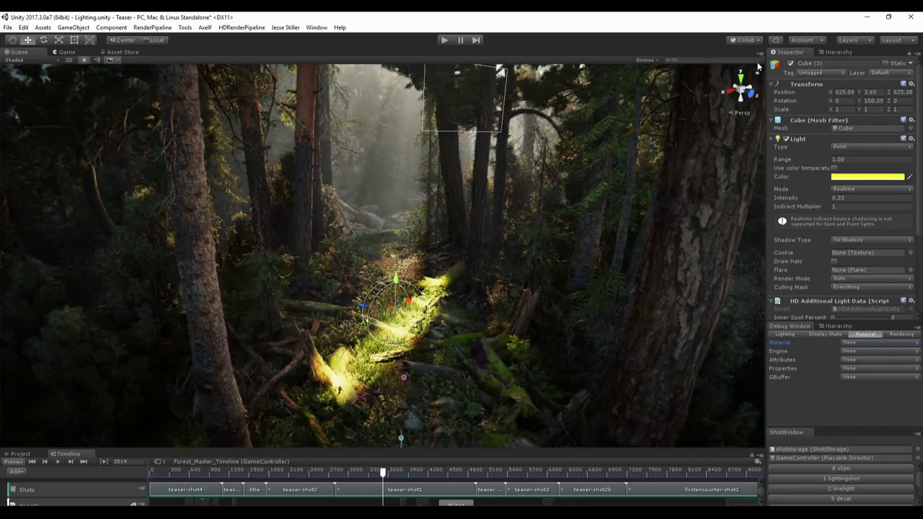
{"action": "left_click", "coordinate": [791, 64]}
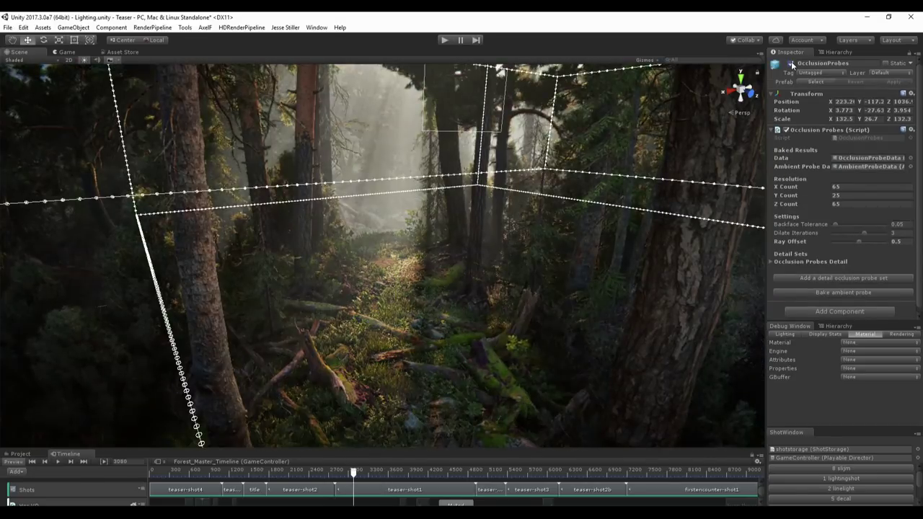
Toggle the OcclusionProbes object off and on several times to compare the forest lighting with and without it.
{"action": "left_click", "coordinate": [791, 63]}
{"action": "left_click", "coordinate": [790, 63]}
{"action": "left_click", "coordinate": [791, 63]}
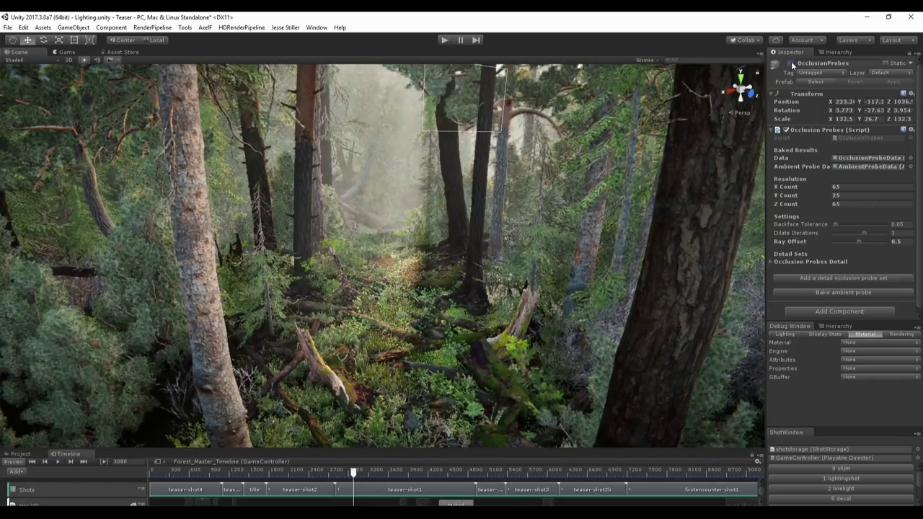
{"action": "left_click", "coordinate": [790, 63]}
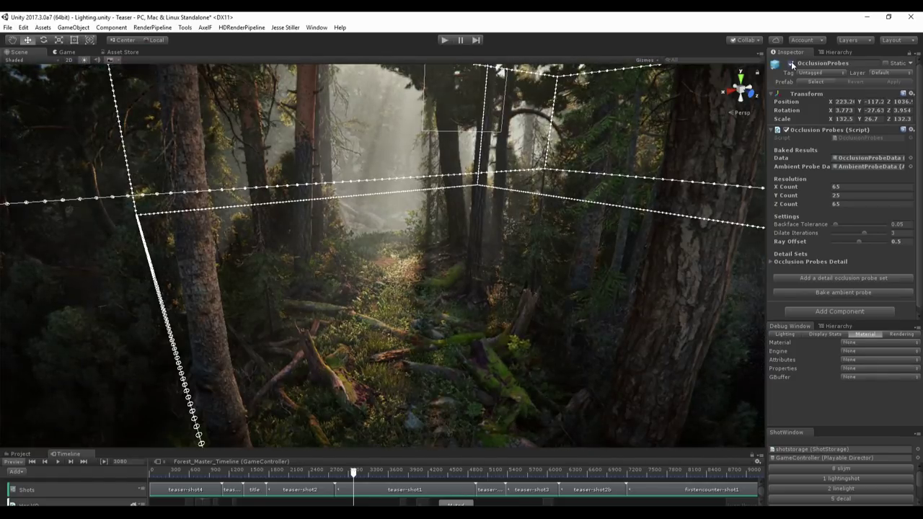
{"action": "left_click", "coordinate": [790, 63]}
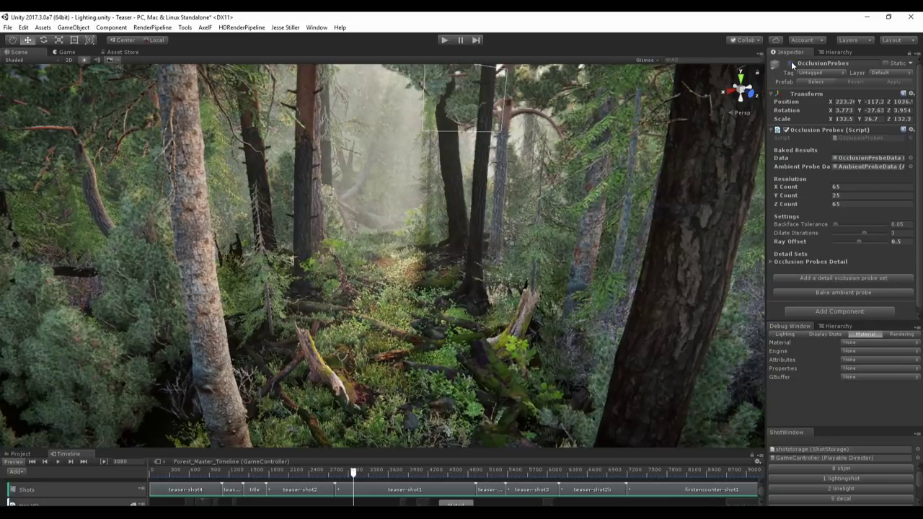
{"action": "left_click", "coordinate": [791, 63]}
{"action": "left_click", "coordinate": [790, 64]}
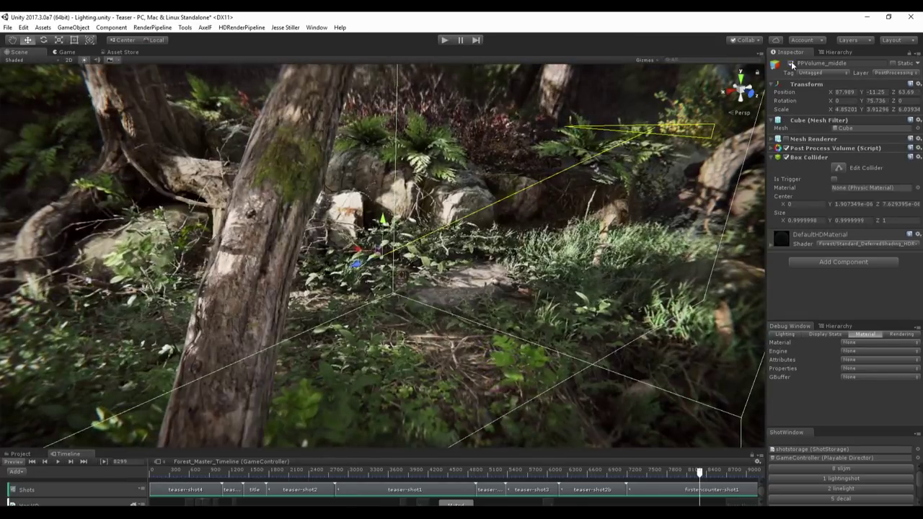
Expand the Post Process Volume settings of PPVolume_middle and show the shot in the Game view.
{"action": "right_click_drag", "start_coordinate": [534, 245], "coordinate": [494, 244]}
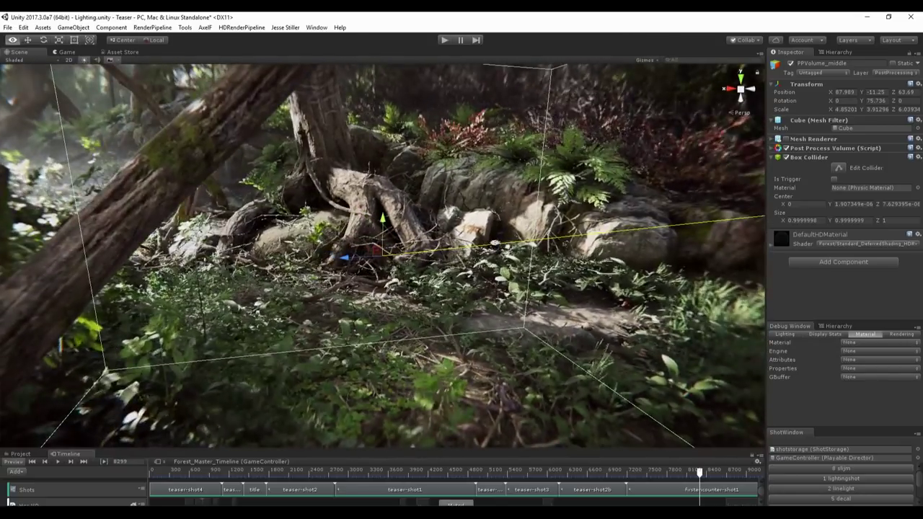
{"action": "left_click", "coordinate": [839, 148]}
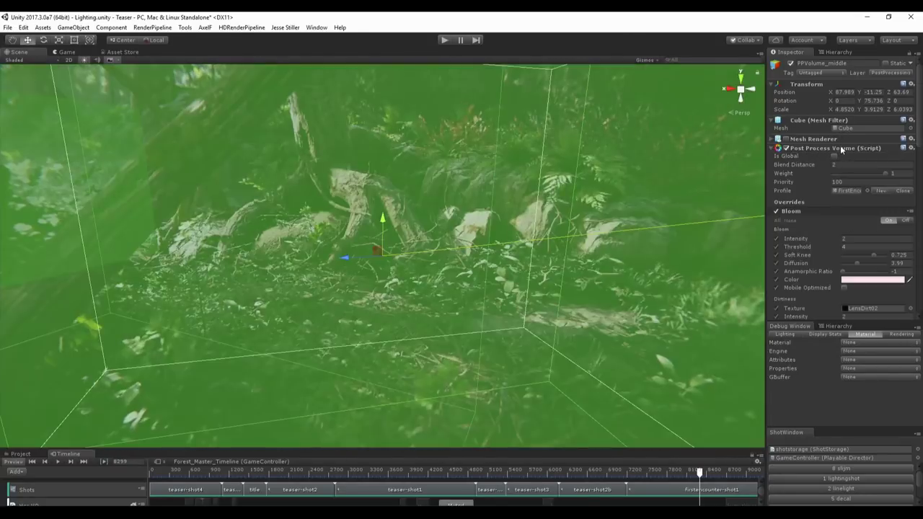
{"action": "left_click", "coordinate": [66, 52]}
Shift the Gamma trackball toward red in the Color Grading override of PPVolume_middle.
{"action": "scroll", "coordinate": [833, 202], "scroll_direction": "down", "scroll_amount": 2}
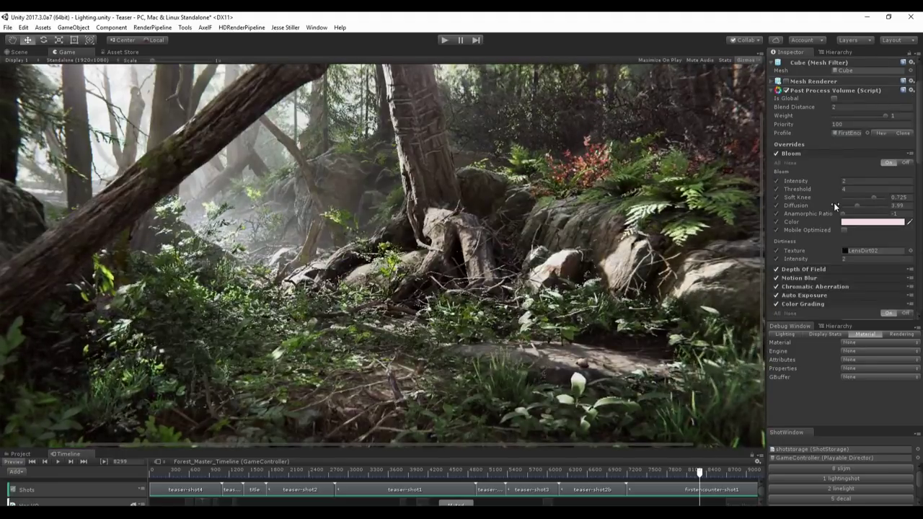
{"action": "scroll", "coordinate": [847, 209], "scroll_direction": "down", "scroll_amount": 3}
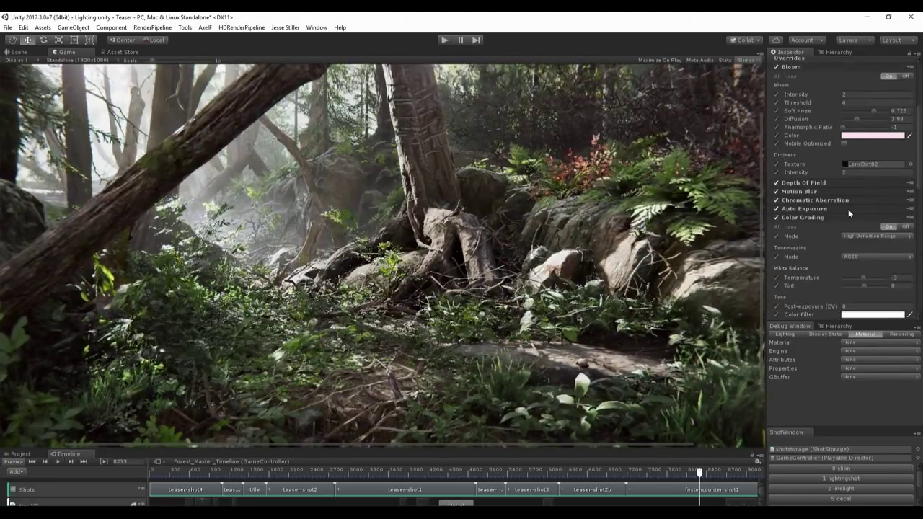
{"action": "scroll", "coordinate": [848, 209], "scroll_direction": "down", "scroll_amount": 7}
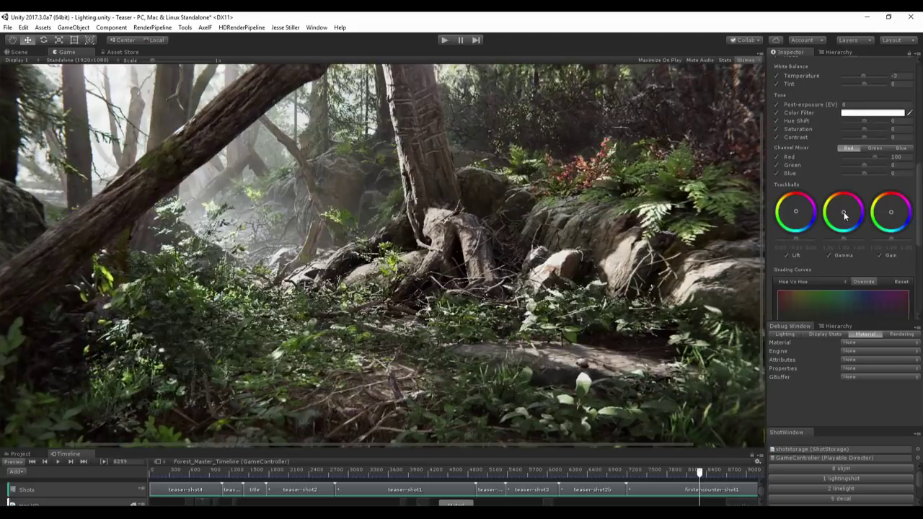
{"action": "left_click_drag", "start_coordinate": [845, 215], "coordinate": [831, 149]}
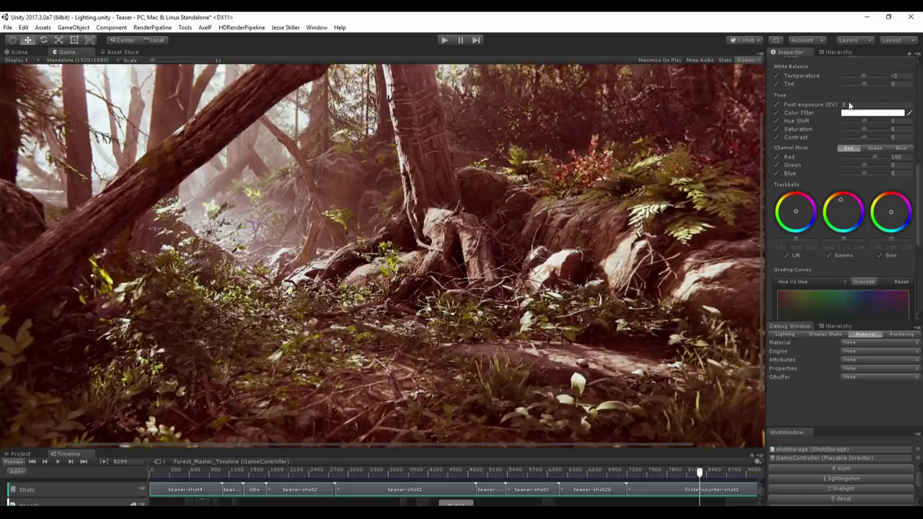
Examine the extent of the PPVolume_middle box from outside in the Scene view and return to the Game view.
{"action": "left_click", "coordinate": [19, 52]}
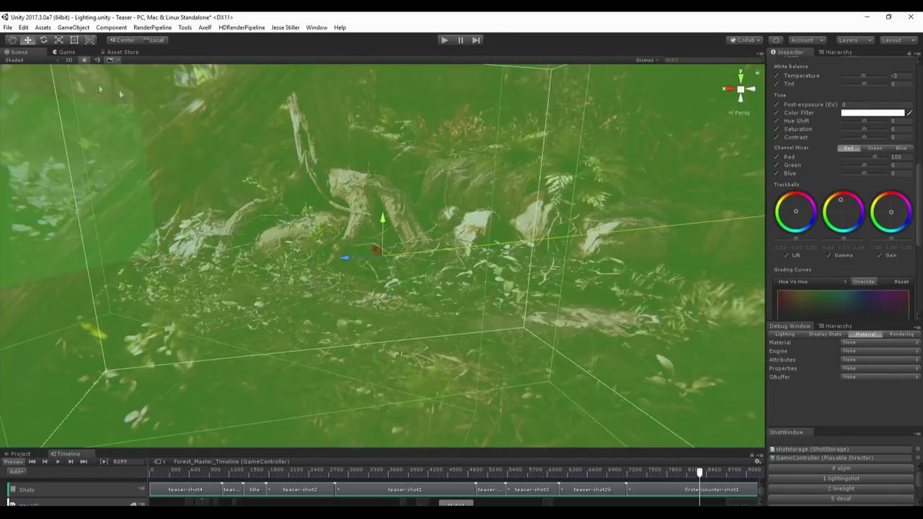
{"action": "right_click_drag", "start_coordinate": [461, 238], "coordinate": [410, 290], "text": "alt"}
{"action": "left_click_drag", "start_coordinate": [411, 290], "coordinate": [441, 273], "text": "alt"}
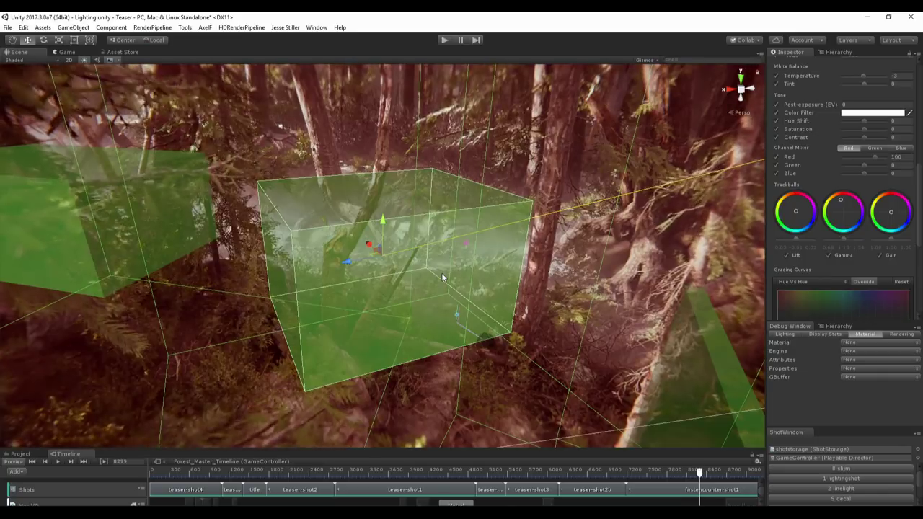
{"action": "left_click", "coordinate": [62, 53]}
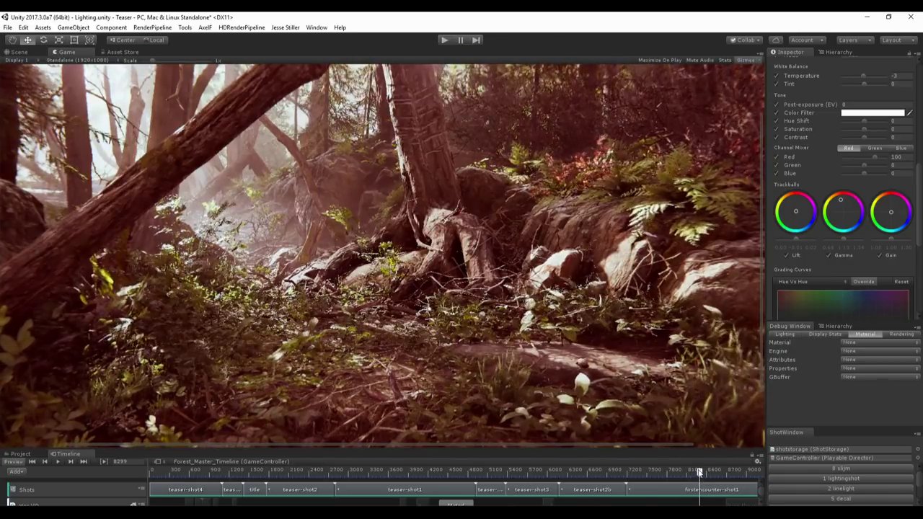
Scrub the timeline to about frame 9292 to preview the end of firstencounter-shot1, and go back to the Scene view.
{"action": "left_click", "coordinate": [692, 471]}
{"action": "left_click_drag", "start_coordinate": [694, 473], "coordinate": [767, 471]}
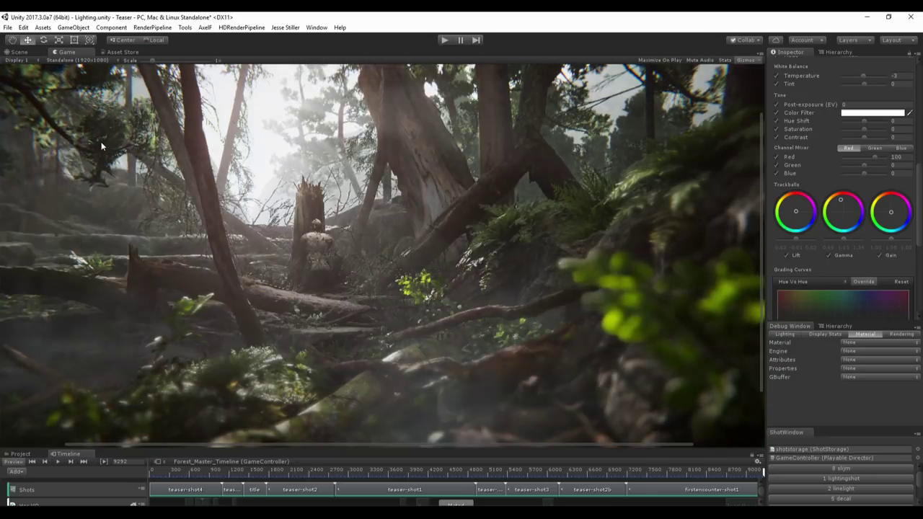
{"action": "left_click", "coordinate": [22, 53]}
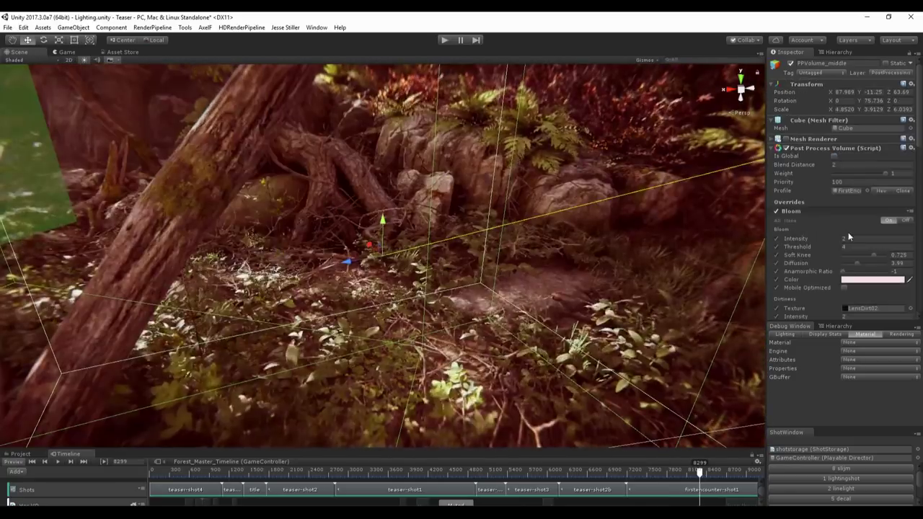
Reset the Gamma trackball in the Color Grading override of PPVolume_middle.
{"action": "scroll", "coordinate": [848, 232], "scroll_direction": "down", "scroll_amount": 5}
{"action": "double_click", "coordinate": [843, 269]}
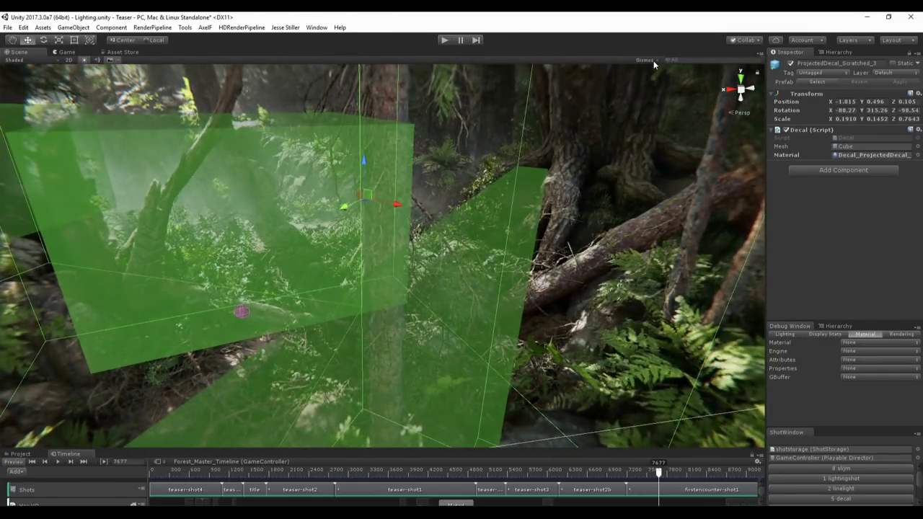
Turn off the PostProcessVolume gizmo so the green volume boxes are hidden in the Scene view.
{"action": "left_click", "coordinate": [656, 60]}
{"action": "left_click", "coordinate": [746, 127]}
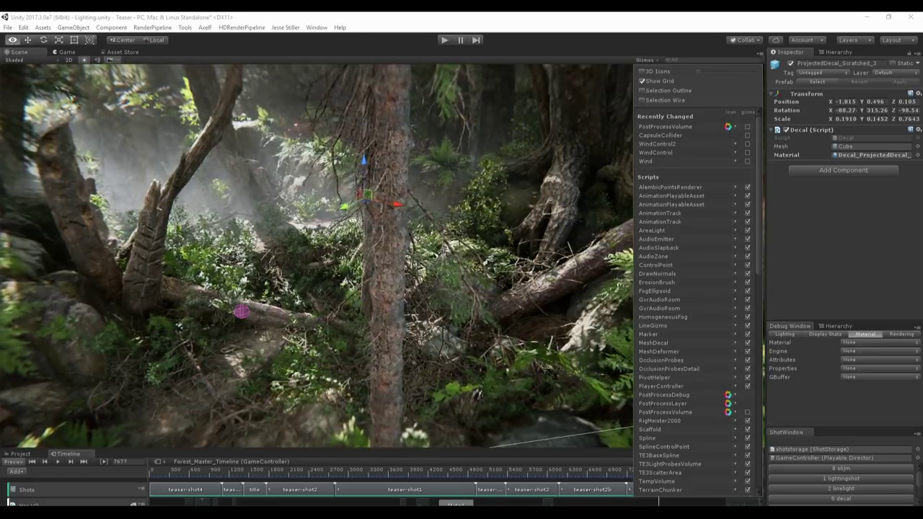
Slide the selected projected decal over the pine trunk to about X -1.85, Y 0.45, Z 0.131.
{"action": "right_click_drag", "start_coordinate": [458, 209], "coordinate": [487, 110]}
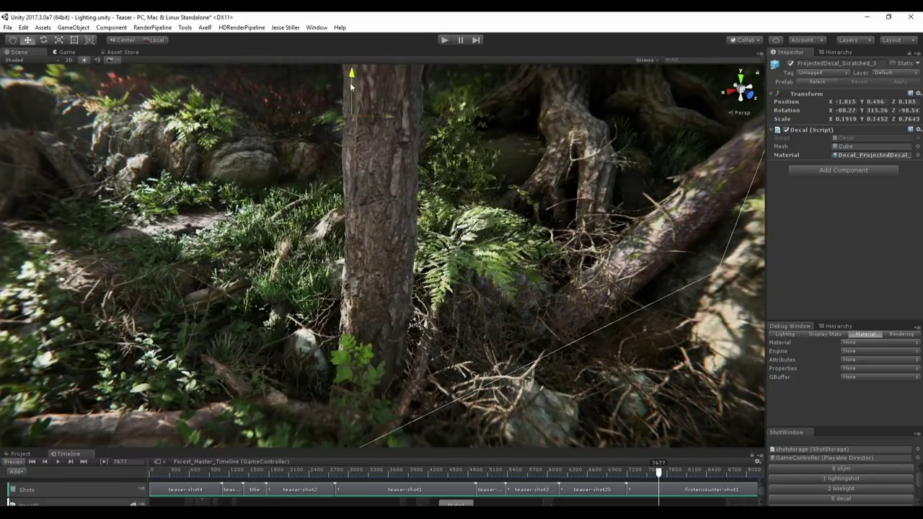
{"action": "left_click_drag", "start_coordinate": [353, 78], "coordinate": [350, 100]}
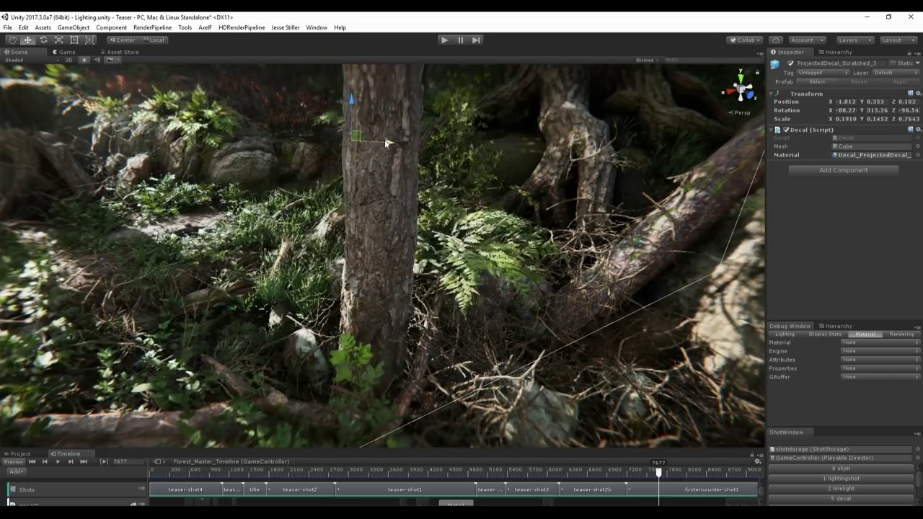
{"action": "left_click_drag", "start_coordinate": [386, 143], "coordinate": [393, 143]}
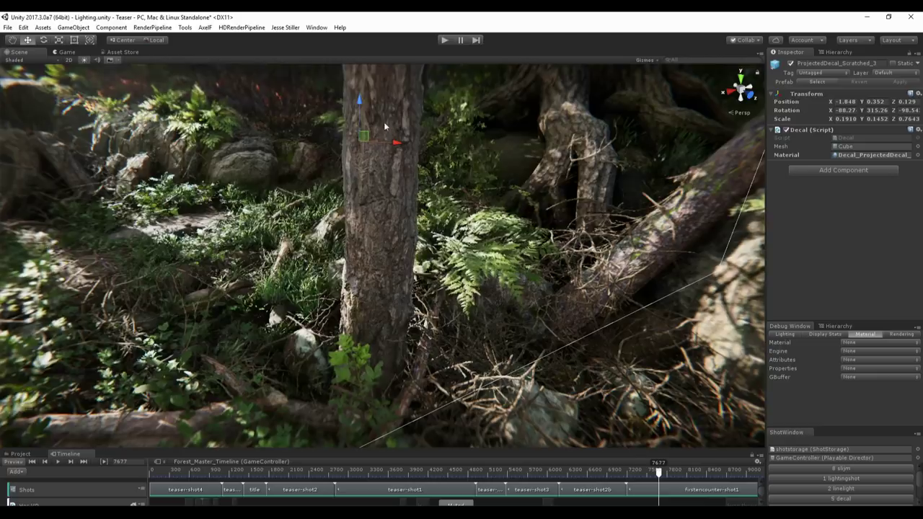
{"action": "left_click_drag", "start_coordinate": [358, 169], "coordinate": [365, 85]}
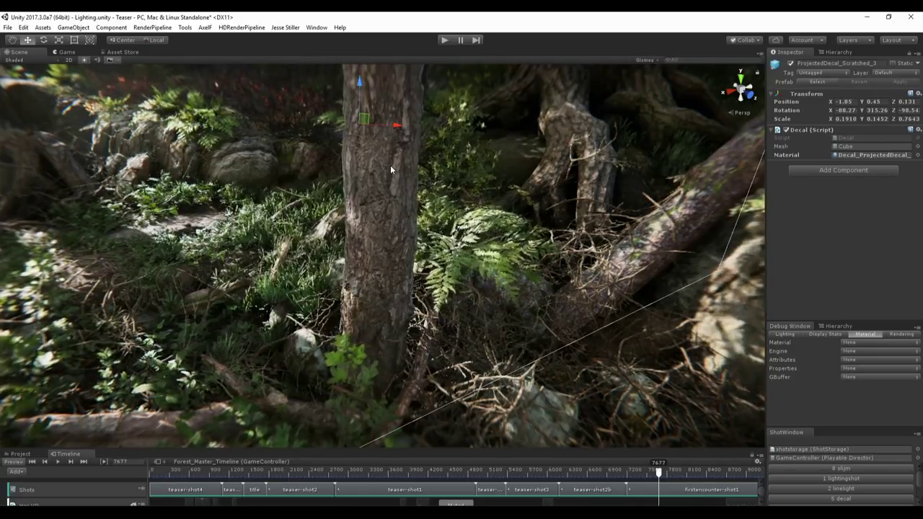
Select the pine_007_LOD0 trunk and turn on the Selection Wire display in the Scene view.
{"action": "left_click", "coordinate": [390, 165]}
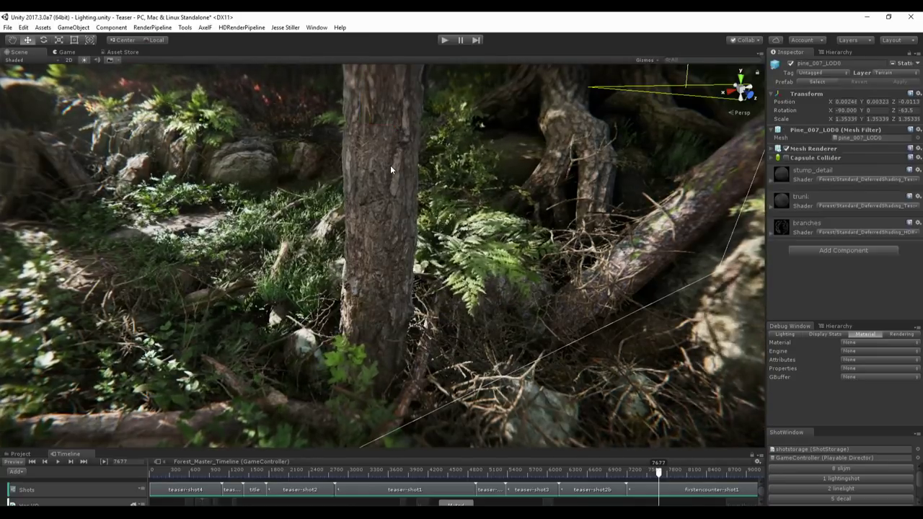
{"action": "left_click", "coordinate": [654, 60]}
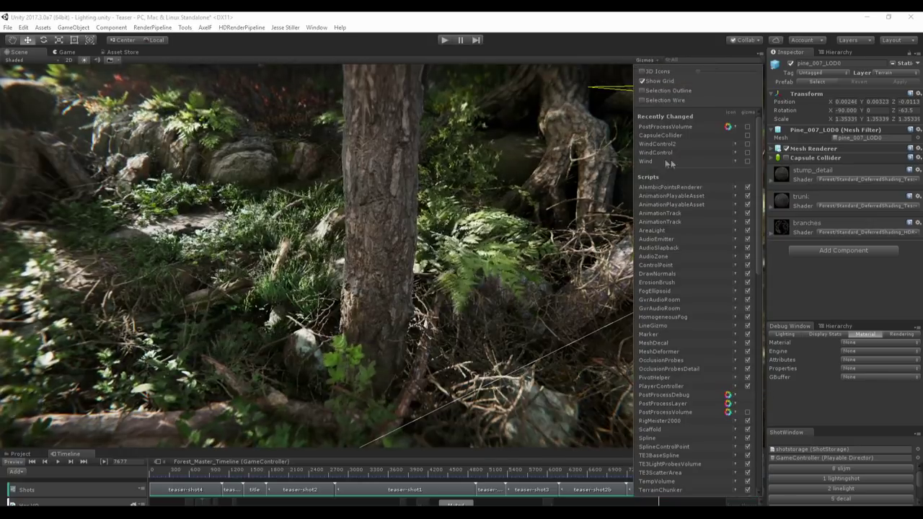
{"action": "left_click", "coordinate": [665, 99]}
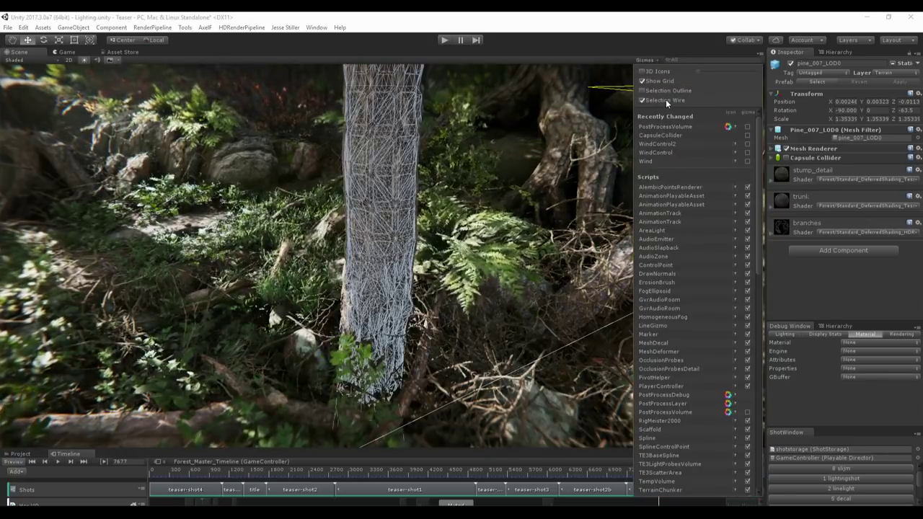
{"action": "left_click", "coordinate": [467, 182]}
Examine the wireframe density of the pine trunk from far away and close up, and look over the undergrowth.
{"action": "scroll", "coordinate": [467, 183], "scroll_direction": "up", "scroll_amount": 1}
{"action": "scroll", "coordinate": [467, 182], "scroll_direction": "down", "scroll_amount": 10}
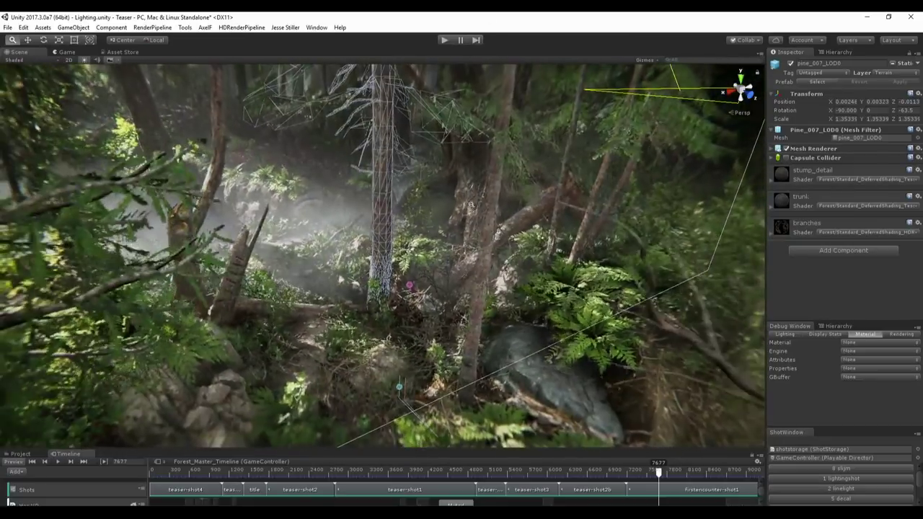
{"action": "right_click_drag", "start_coordinate": [467, 182], "coordinate": [467, 182]}
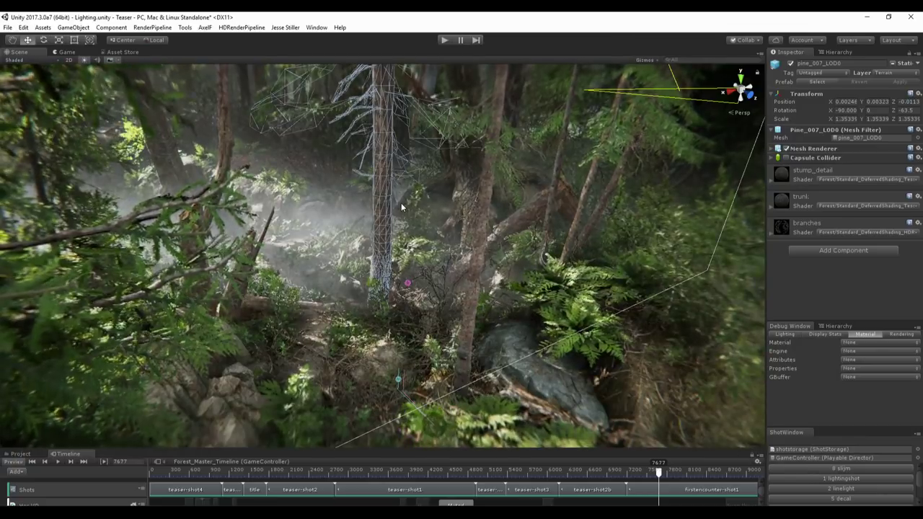
{"action": "right_click_drag", "start_coordinate": [400, 202], "coordinate": [424, 204]}
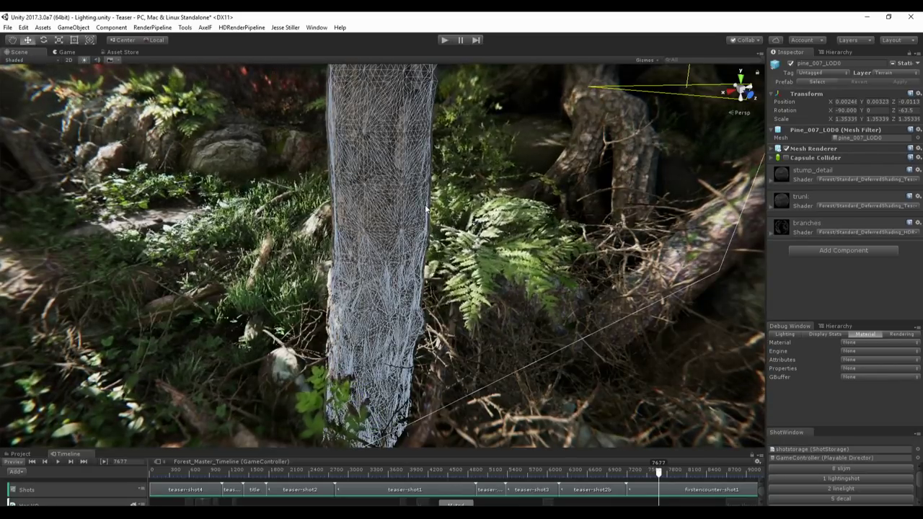
{"action": "right_click_drag", "start_coordinate": [380, 200], "coordinate": [376, 328], "text": "alt"}
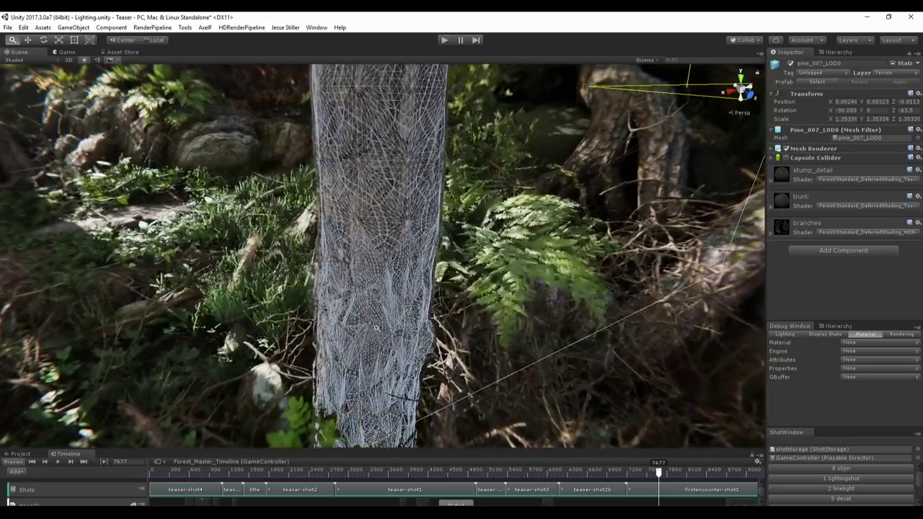
{"action": "left_click_drag", "start_coordinate": [375, 328], "coordinate": [379, 312], "text": "alt"}
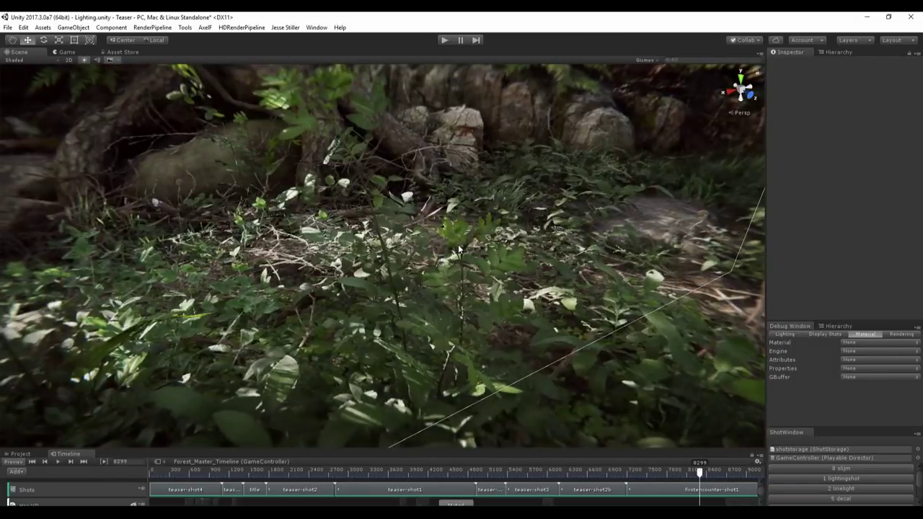
{"action": "right_click_drag", "start_coordinate": [461, 244], "coordinate": [462, 244]}
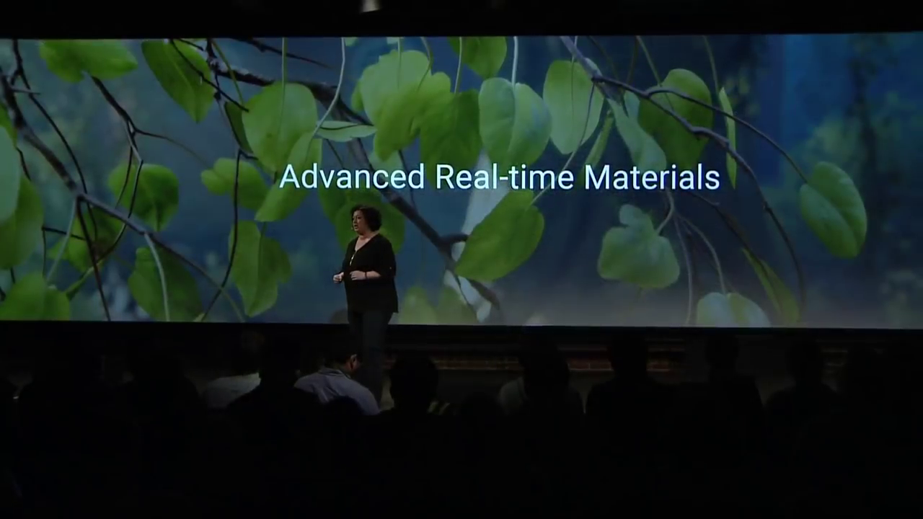
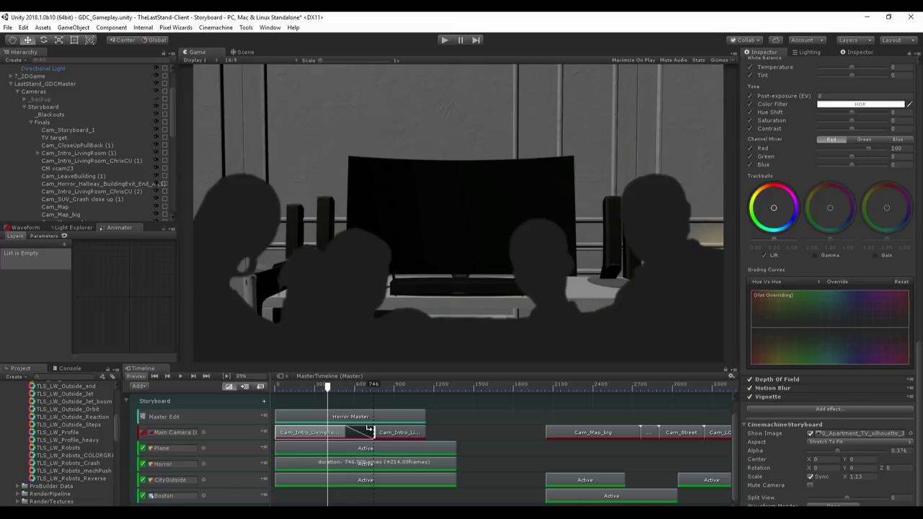
Scrub the MasterTimeline to about frame 323 and mute the Plane activation track.
{"action": "mouse_move", "coordinate": [334, 388]}
{"action": "left_mouse_down"}
{"action": "mouse_move", "coordinate": [371, 388]}
{"action": "mouse_move", "coordinate": [344, 387]}
{"action": "mouse_move", "coordinate": [343, 396]}
{"action": "left_mouse_up"}
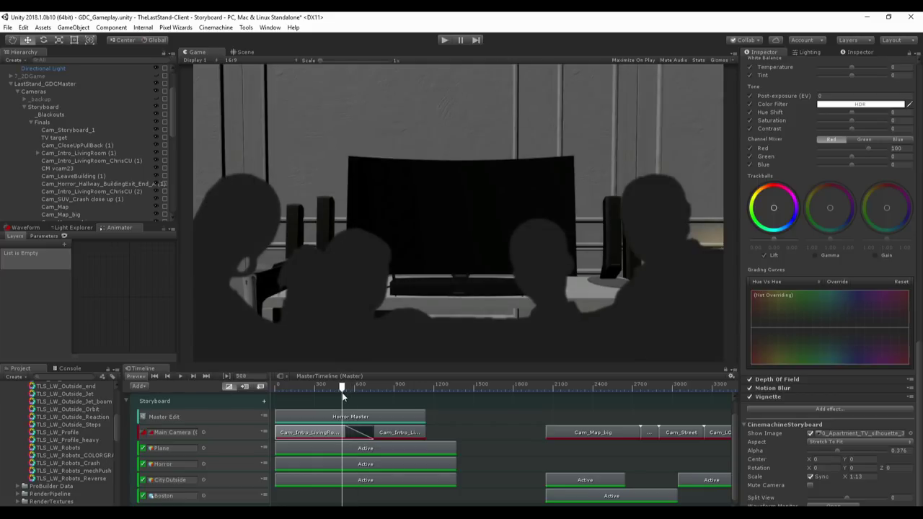
{"action": "left_click_drag", "start_coordinate": [341, 393], "coordinate": [317, 392]}
{"action": "left_click", "coordinate": [239, 449]}
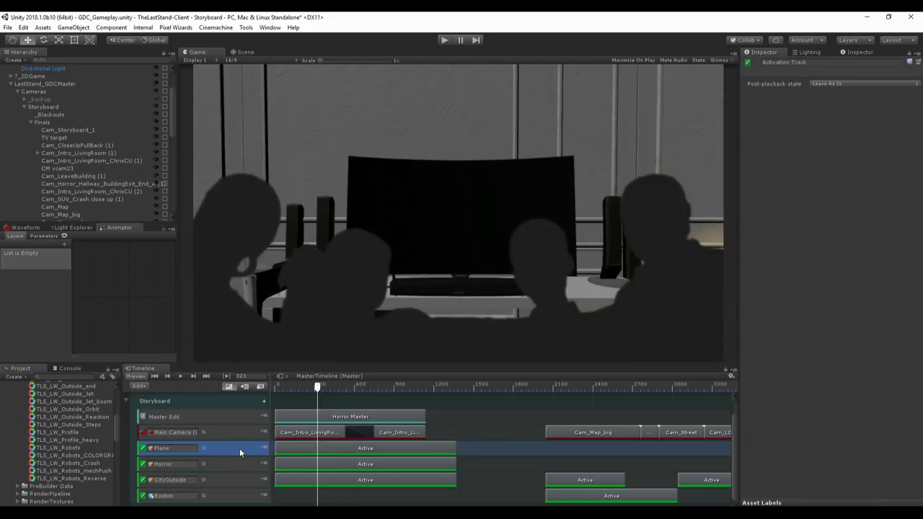
{"action": "key", "text": "m"}
Set the CinemachineStoryboard Alpha of the Cam_Intro_LivingRoom (1) shot to 0, with the playhead at frame 298.
{"action": "left_click", "coordinate": [292, 433]}
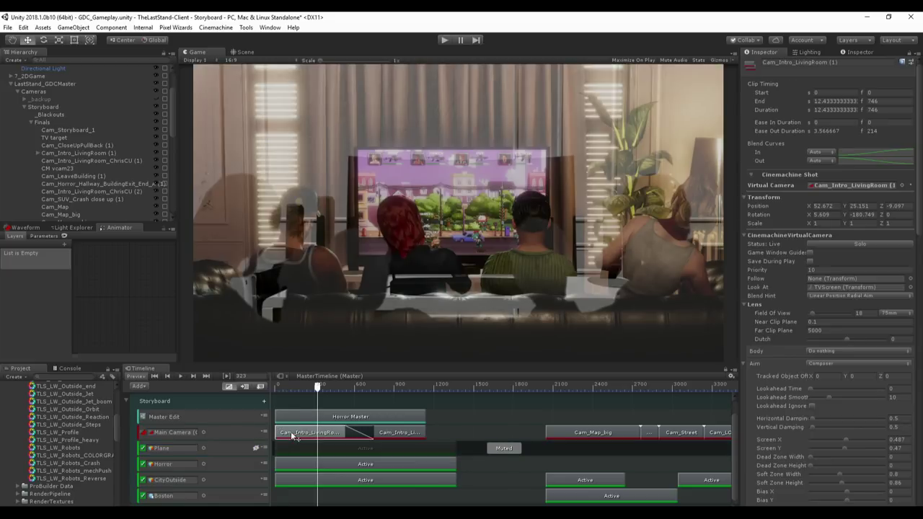
{"action": "left_click_drag", "start_coordinate": [317, 387], "coordinate": [314, 387]}
{"action": "scroll", "coordinate": [882, 475], "scroll_direction": "down", "scroll_amount": 10}
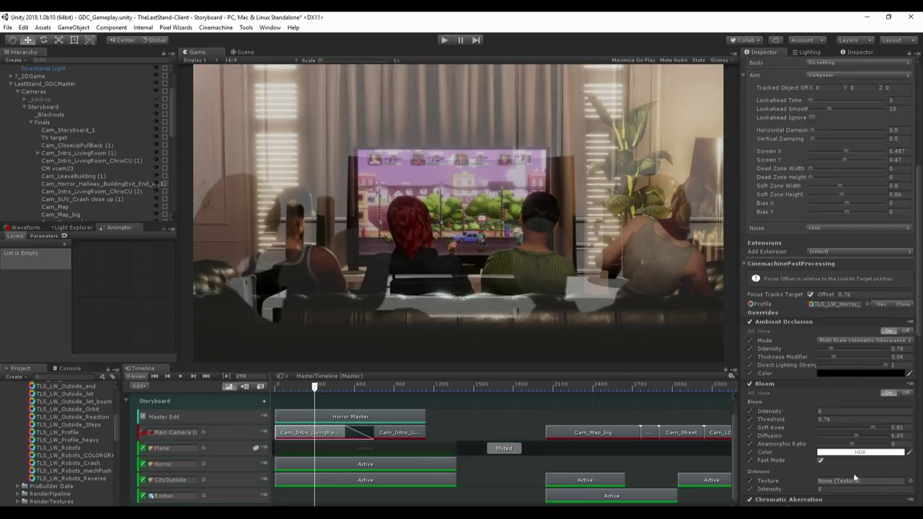
{"action": "scroll", "coordinate": [879, 472], "scroll_direction": "down", "scroll_amount": 8}
{"action": "scroll", "coordinate": [878, 471], "scroll_direction": "down", "scroll_amount": 4}
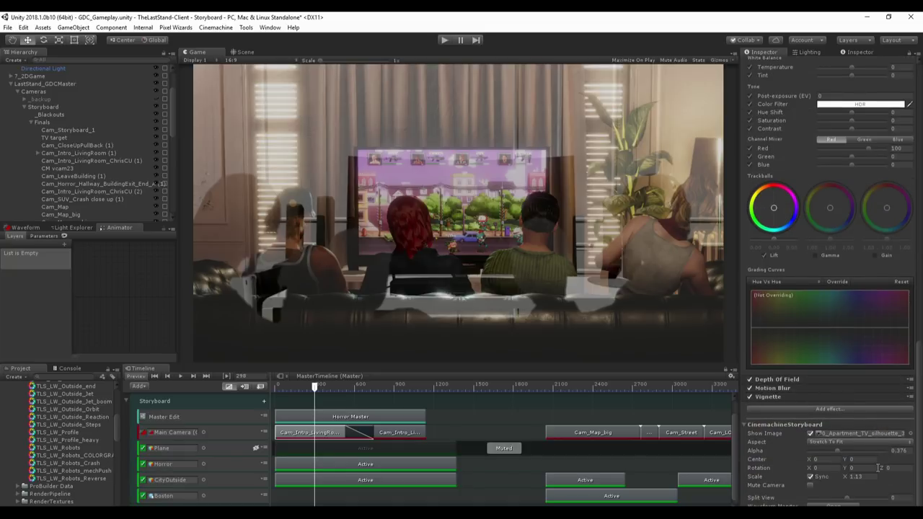
{"action": "left_click_drag", "start_coordinate": [837, 449], "coordinate": [791, 452]}
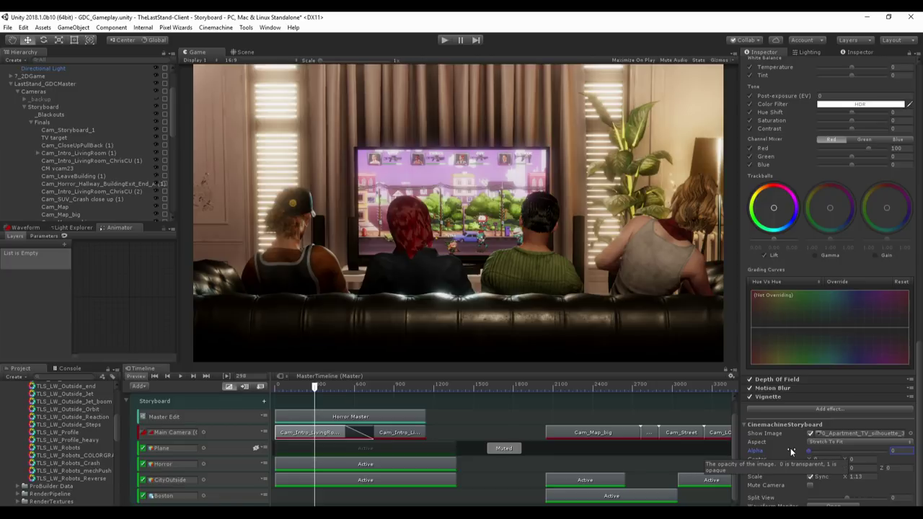
{"action": "left_click_drag", "start_coordinate": [809, 447], "coordinate": [605, 440]}
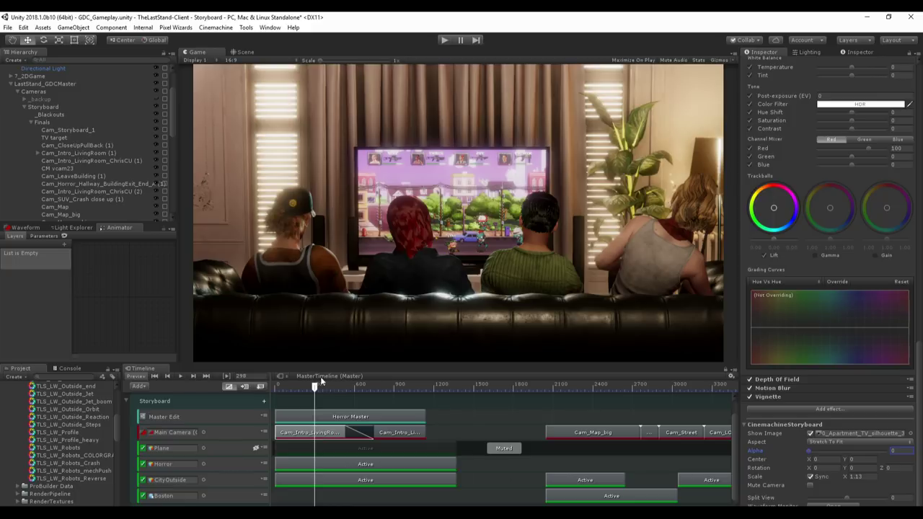
Scrub forward through the blend into the second intro camera shot and back into the living room shot.
{"action": "left_click_drag", "start_coordinate": [315, 385], "coordinate": [388, 387]}
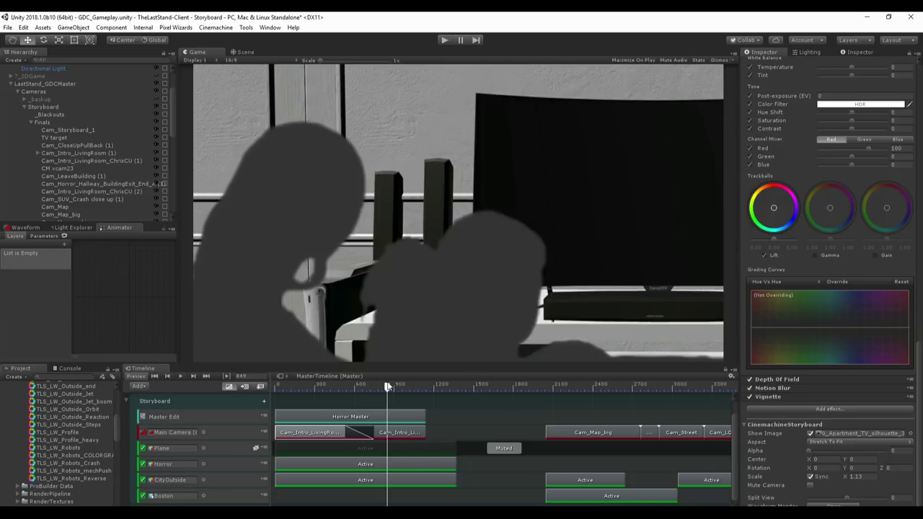
{"action": "left_click_drag", "start_coordinate": [387, 387], "coordinate": [342, 387]}
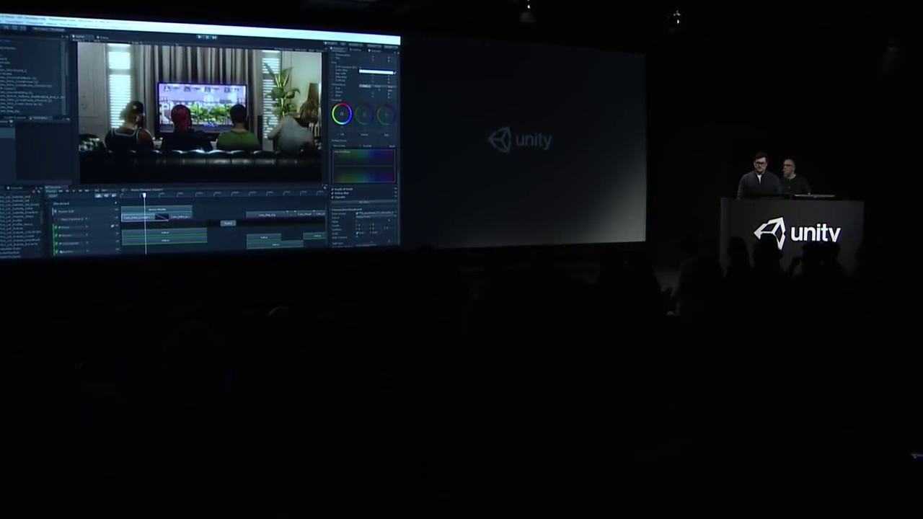
Raise the storyboard Alpha to a semi-transparent overlay and set the living room camera's Screen Y to about 0.509.
{"action": "scroll", "coordinate": [364, 159], "scroll_direction": "up", "scroll_amount": 5}
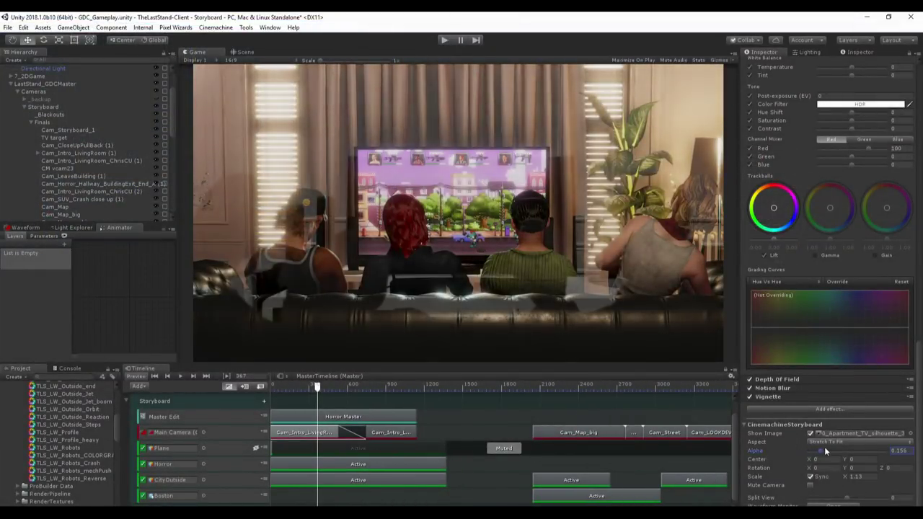
{"action": "scroll", "coordinate": [816, 276], "scroll_direction": "up", "scroll_amount": 10}
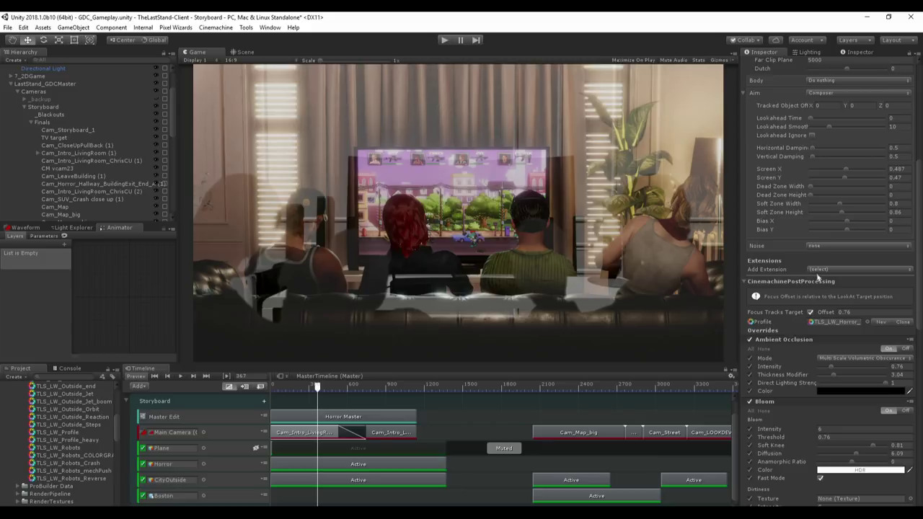
{"action": "scroll", "coordinate": [819, 234], "scroll_direction": "up", "scroll_amount": 9}
{"action": "left_click_drag", "start_coordinate": [843, 436], "coordinate": [849, 431]}
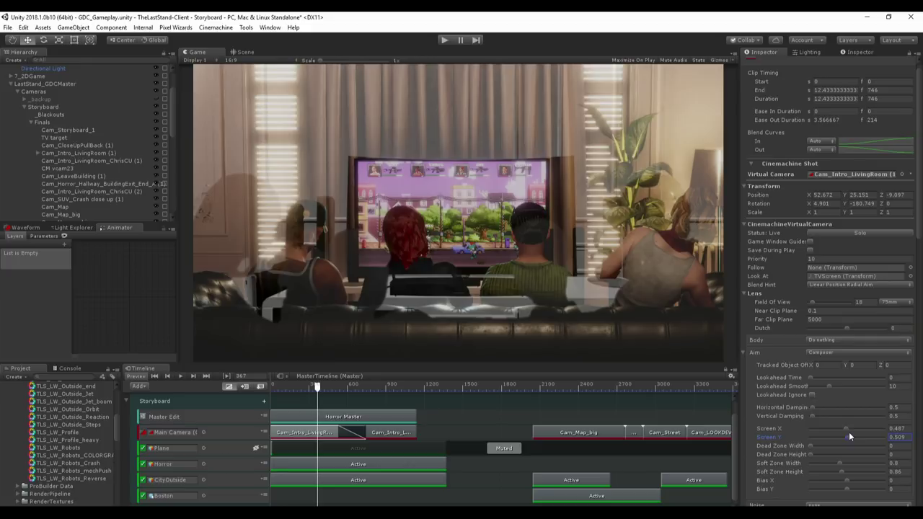
{"action": "scroll", "coordinate": [848, 432], "scroll_direction": "down", "scroll_amount": 3}
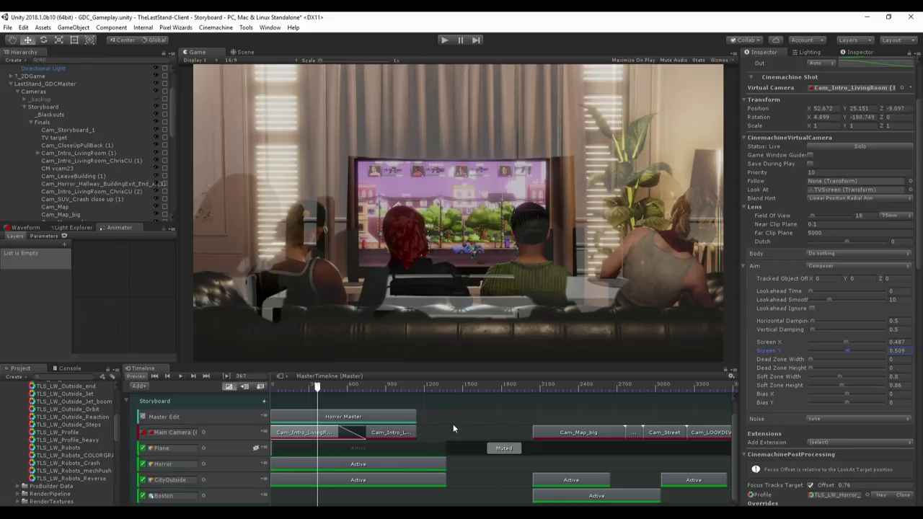
Select the Cam_Map_big shot at about frame 2250 and test its BostonBig storyboard Alpha, leaving it at 1.
{"action": "left_click_drag", "start_coordinate": [534, 387], "coordinate": [561, 387]}
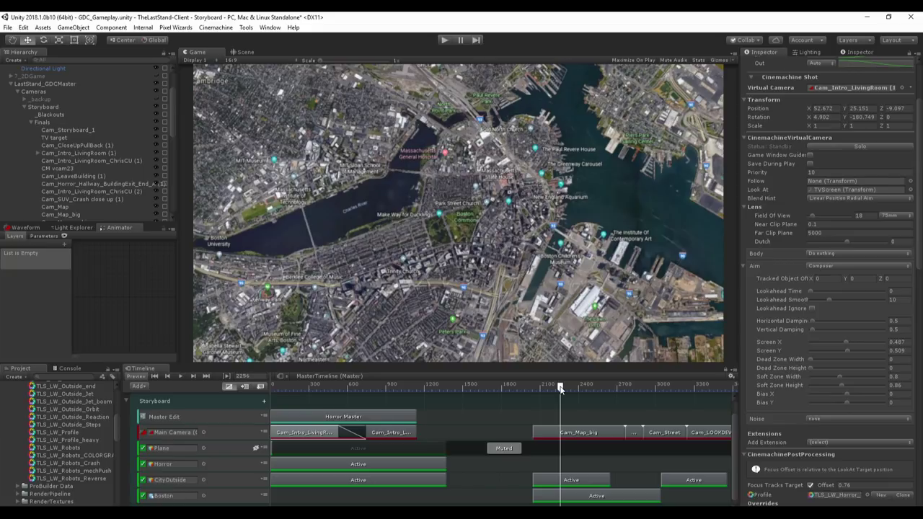
{"action": "left_click", "coordinate": [581, 432]}
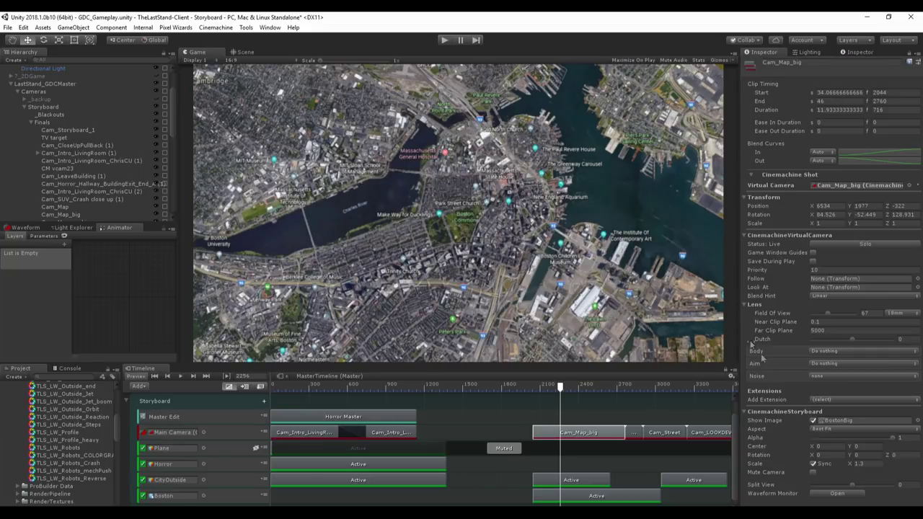
{"action": "mouse_move", "coordinate": [892, 438]}
{"action": "left_mouse_down"}
{"action": "mouse_move", "coordinate": [807, 446]}
{"action": "mouse_move", "coordinate": [897, 438]}
{"action": "left_mouse_up"}
Set the storyboard Alpha of the Cam_Map_pushin shot to 0, with the playhead at frame 2817.
{"action": "left_click_drag", "start_coordinate": [617, 387], "coordinate": [632, 387]}
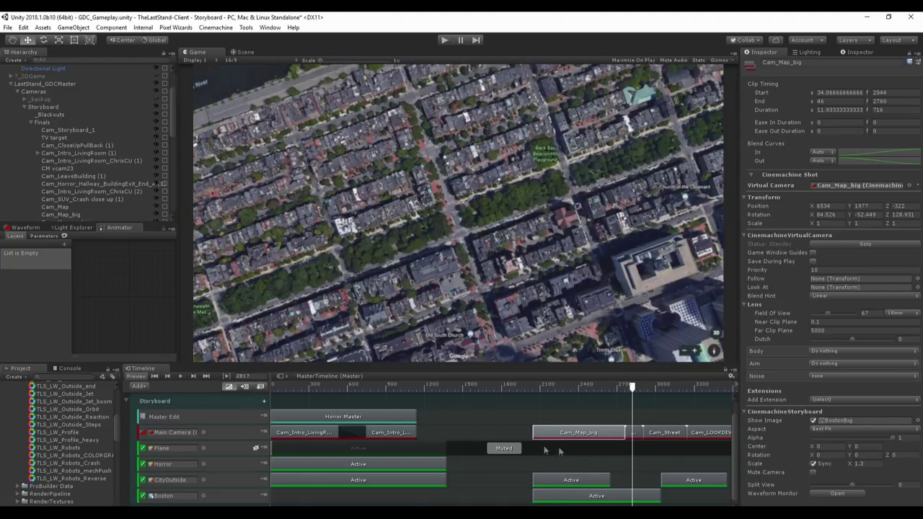
{"action": "left_click", "coordinate": [636, 432]}
{"action": "left_click_drag", "start_coordinate": [885, 440], "coordinate": [799, 435]}
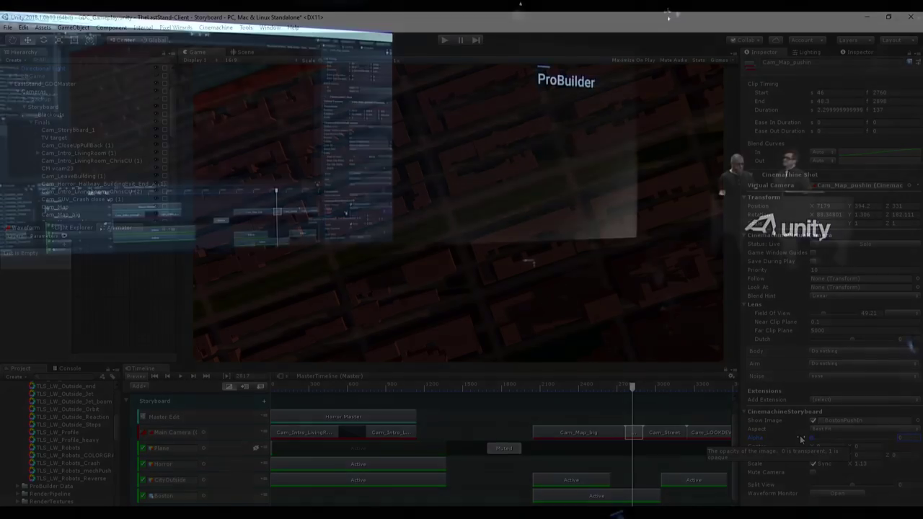
Switch to the Greybox Unity window and activate the 5. Set group to show the finished street over the greybox blockout.
{"action": "key", "text": "alt+Tab"}
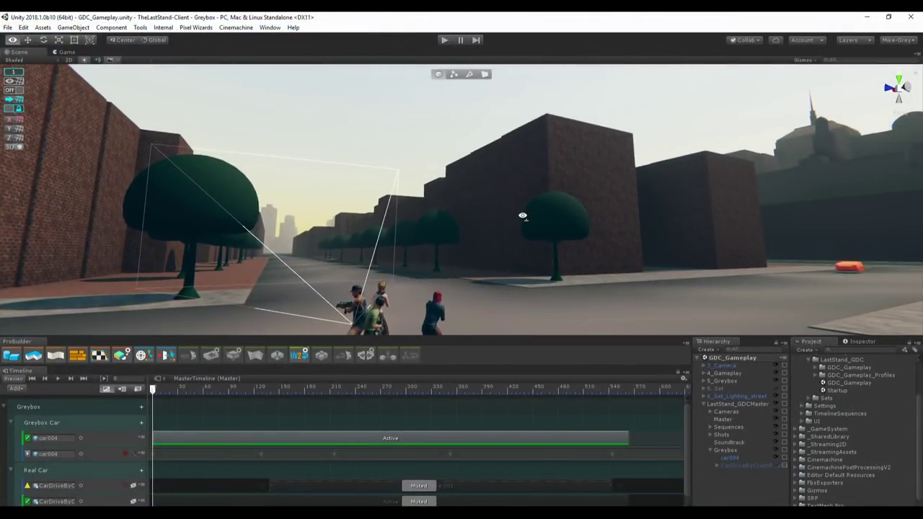
{"action": "right_click_drag", "start_coordinate": [523, 215], "coordinate": [488, 239]}
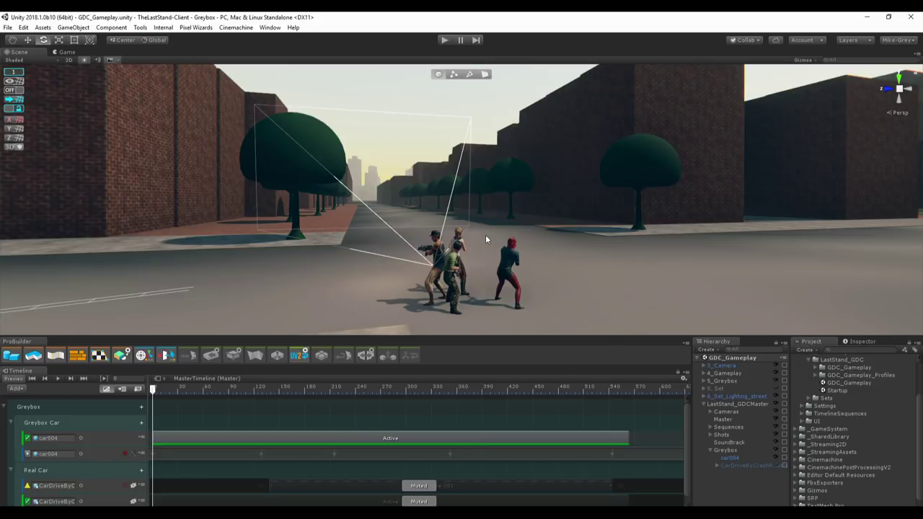
{"action": "left_click", "coordinate": [773, 387]}
{"action": "left_click", "coordinate": [775, 377]}
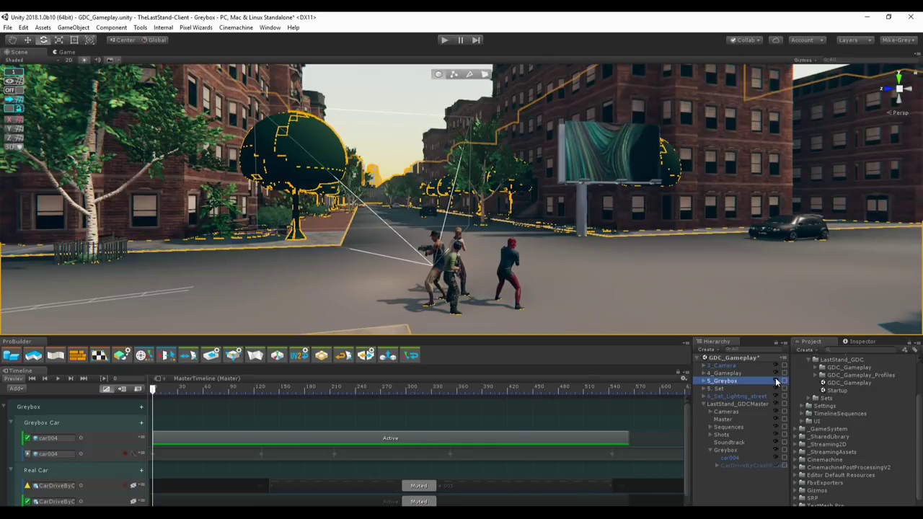
{"action": "left_click", "coordinate": [400, 102]}
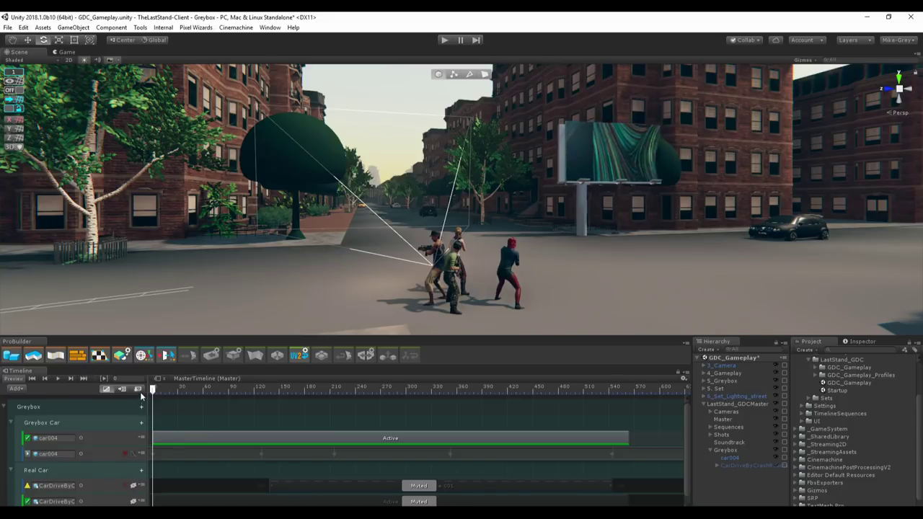
Play the MasterTimeline while facing the characters and the approaching greybox car, and stop the playhead at frame 341.
{"action": "left_click", "coordinate": [57, 377]}
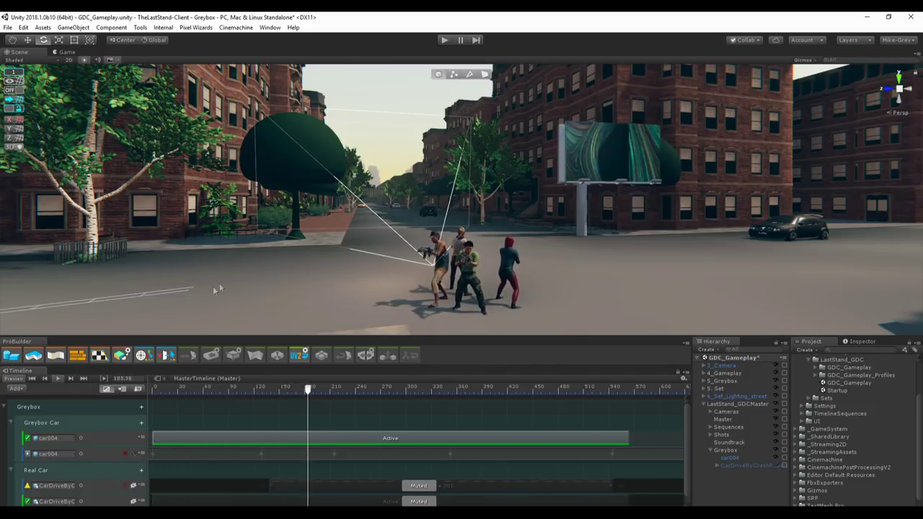
{"action": "right_click_drag", "start_coordinate": [261, 252], "coordinate": [157, 299]}
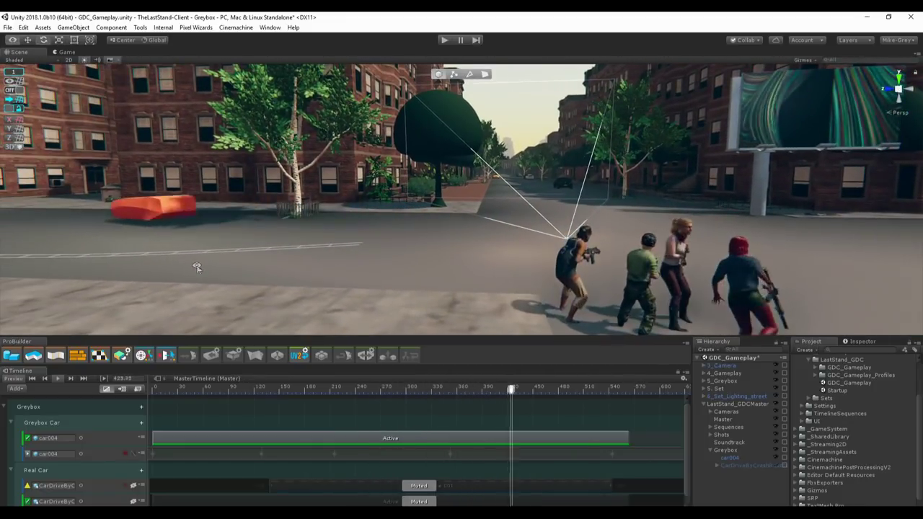
{"action": "left_click_drag", "start_coordinate": [307, 392], "coordinate": [441, 389]}
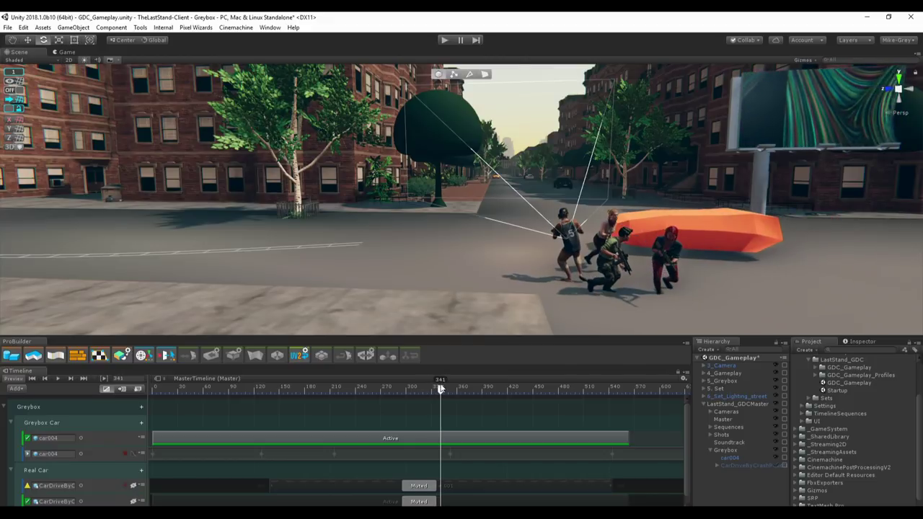
Raise a roof edge of the orange greybox car with ProBuilder edge editing and scrub to frame 363 to check it.
{"action": "left_click", "coordinate": [710, 228]}
{"action": "key", "text": "w"}
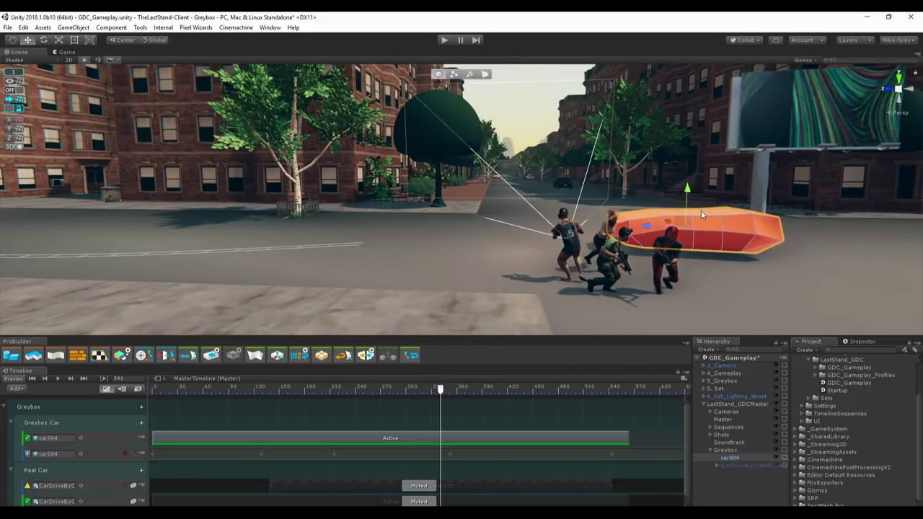
{"action": "left_click", "coordinate": [469, 74]}
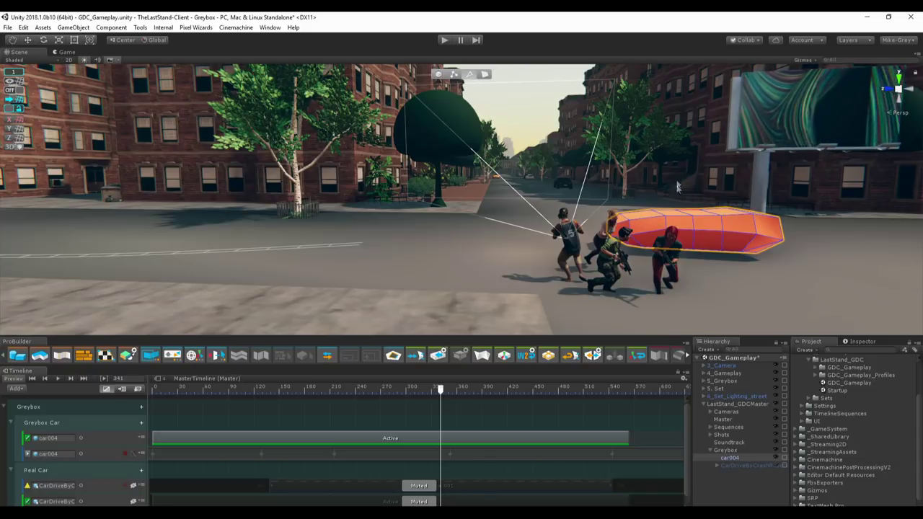
{"action": "left_click", "coordinate": [684, 214]}
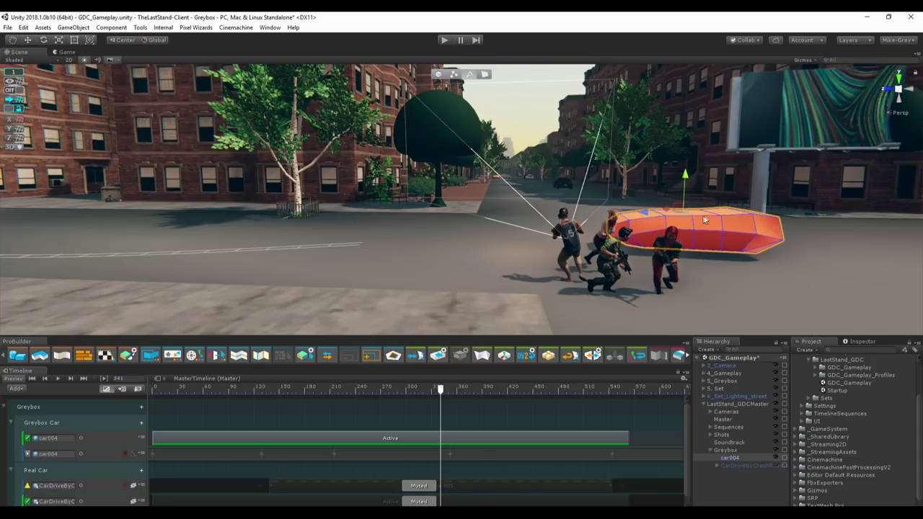
{"action": "left_click_drag", "start_coordinate": [695, 182], "coordinate": [695, 170]}
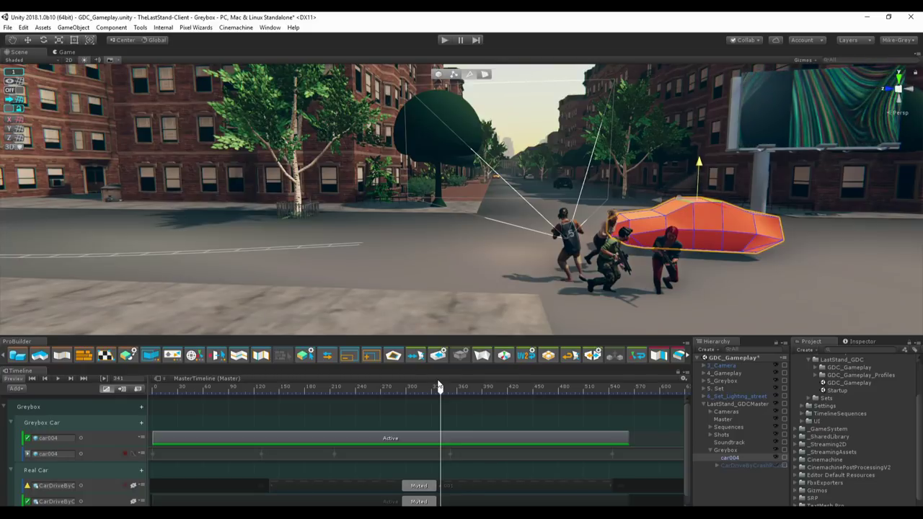
{"action": "left_click_drag", "start_coordinate": [440, 393], "coordinate": [463, 377]}
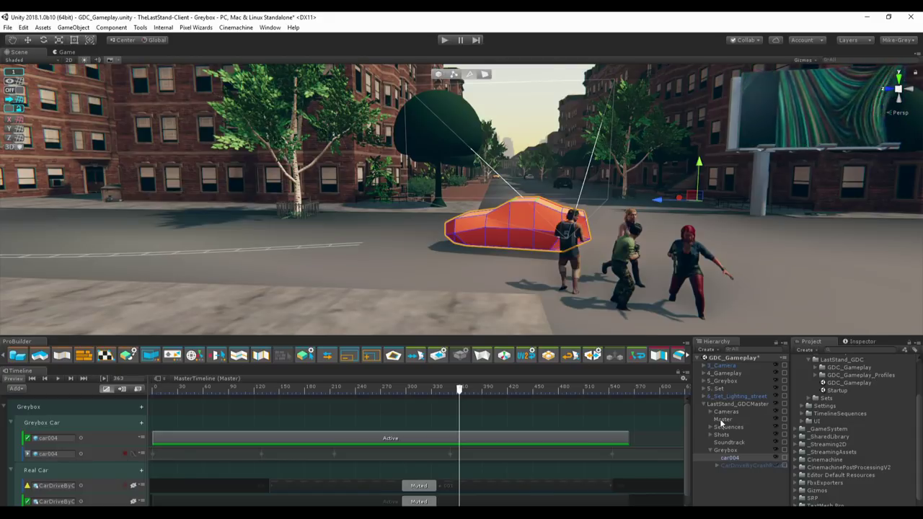
View the hierarchy's context options, close them, and scrub the animated SUV to frame 15 in 3ds Max.
{"action": "left_click", "coordinate": [721, 420]}
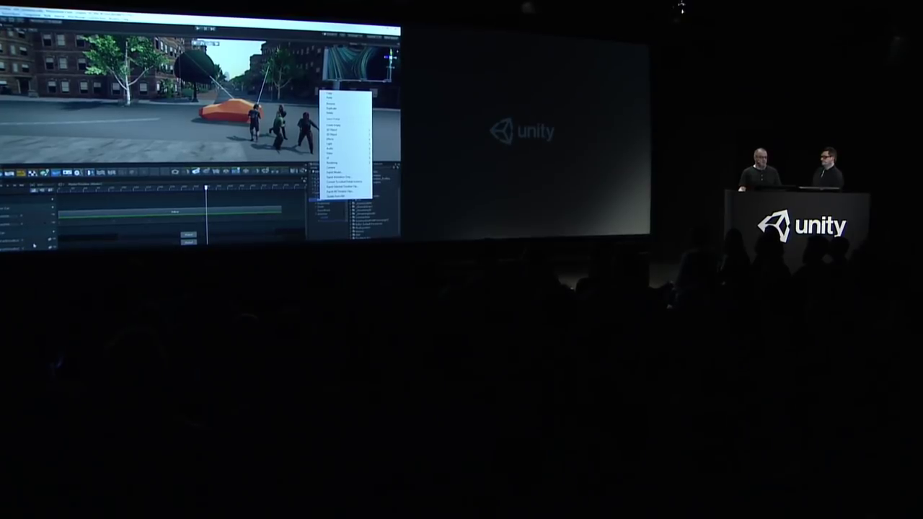
{"action": "key", "text": "Escape"}
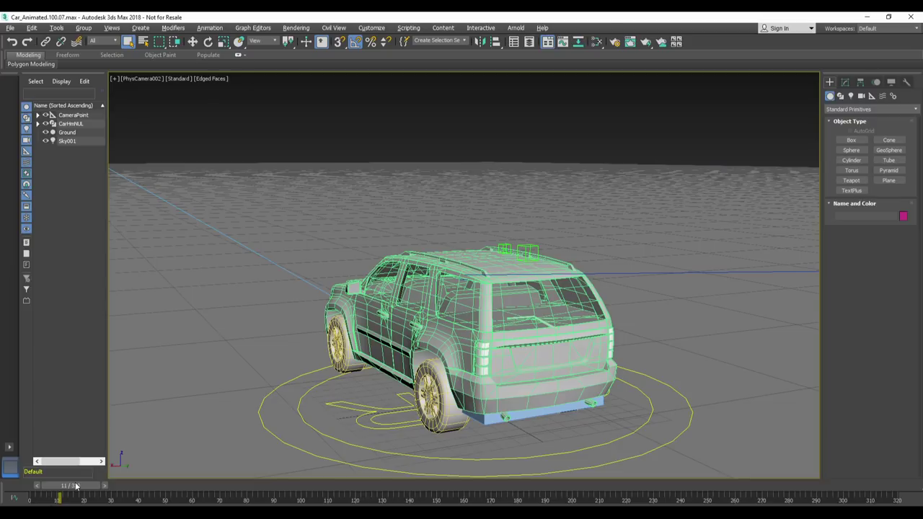
{"action": "mouse_move", "coordinate": [75, 487]}
{"action": "left_mouse_down"}
{"action": "mouse_move", "coordinate": [742, 497]}
{"action": "mouse_move", "coordinate": [70, 497]}
{"action": "left_mouse_up"}
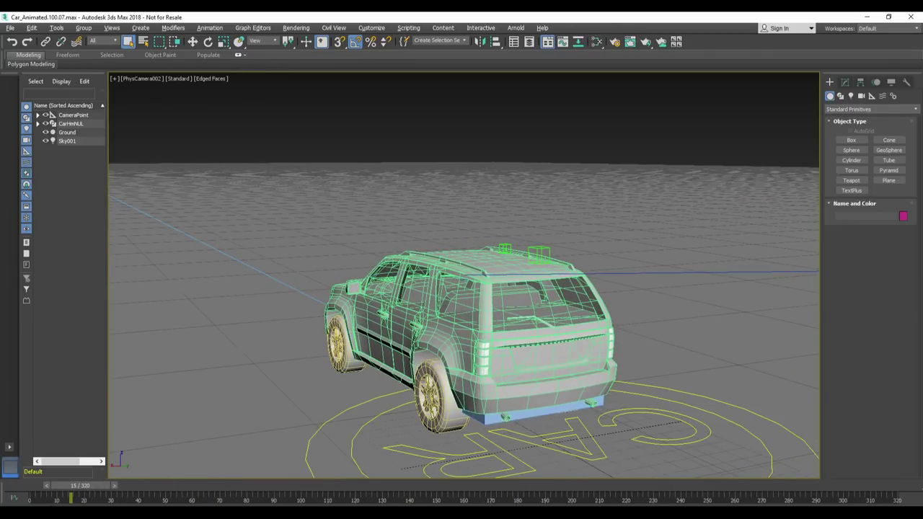
{"action": "mouse_move", "coordinate": [177, 514]}
Return to Unity and unmute both CarDriveBy tracks in the Real Car group.
{"action": "left_click", "coordinate": [218, 476]}
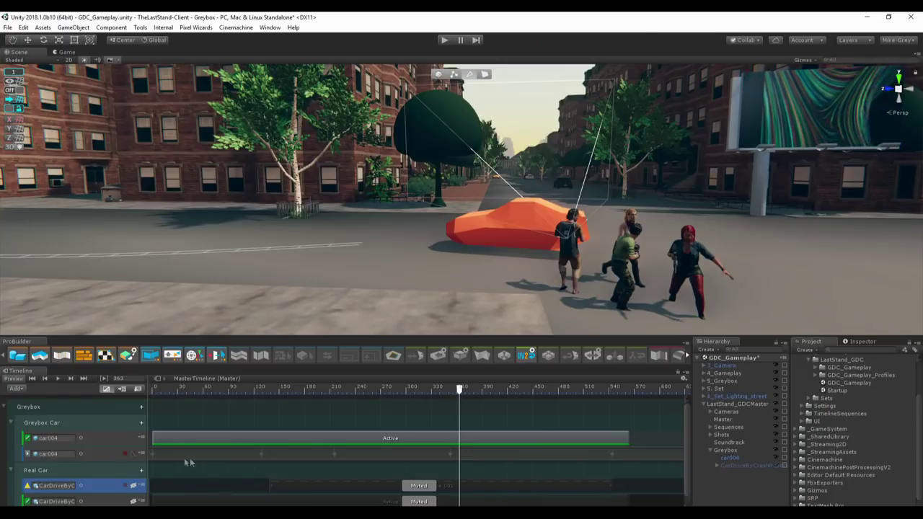
{"action": "left_click", "coordinate": [111, 499], "text": "shift"}
{"action": "key", "text": "m"}
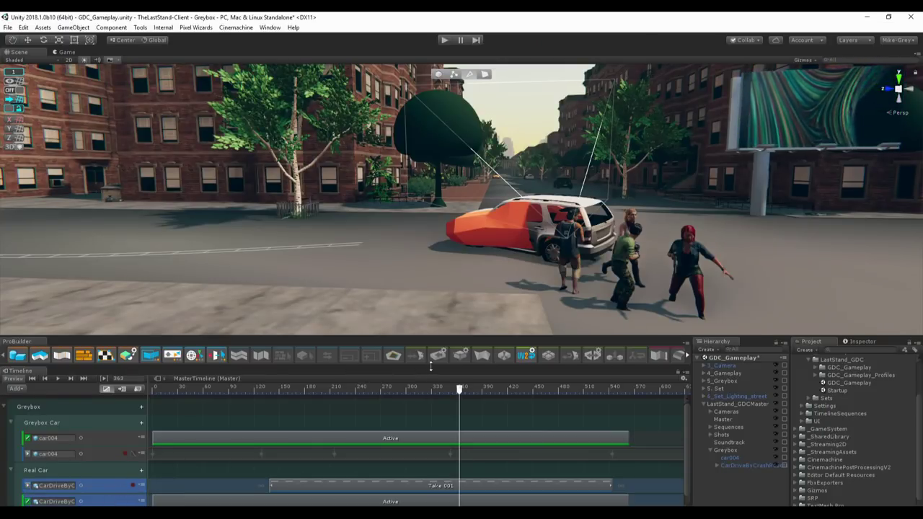
Rewind the timeline to frame 0, play the real and greybox cars together from a new angle, and return near the start.
{"action": "left_click_drag", "start_coordinate": [447, 387], "coordinate": [140, 404]}
{"action": "right_click_drag", "start_coordinate": [267, 284], "coordinate": [398, 290]}
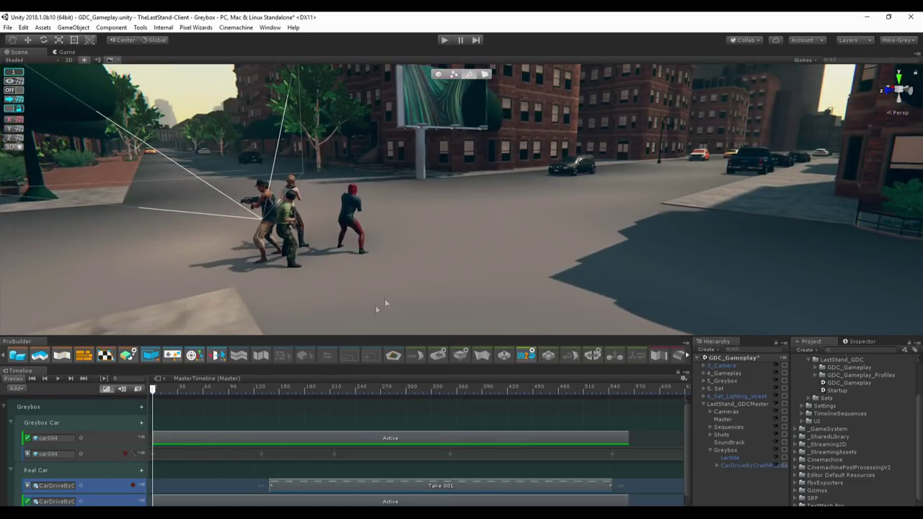
{"action": "left_click", "coordinate": [58, 378]}
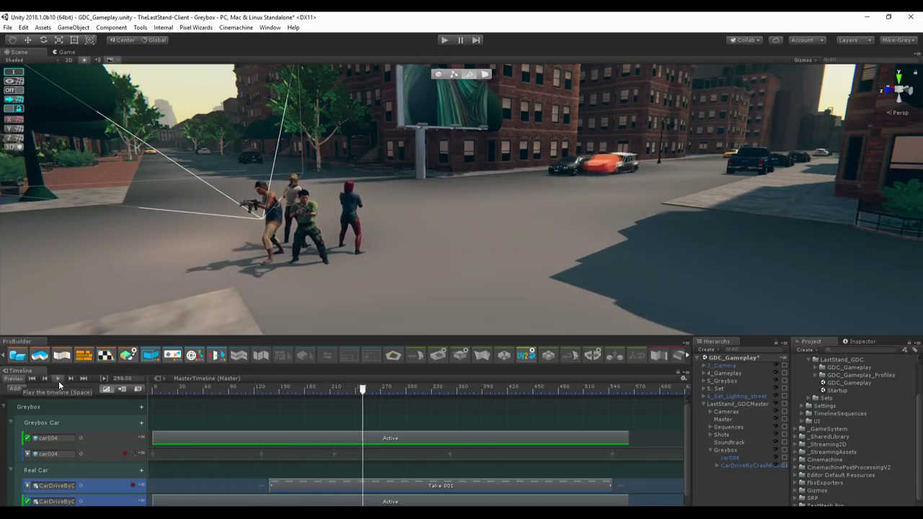
{"action": "right_click_drag", "start_coordinate": [201, 307], "coordinate": [368, 193]}
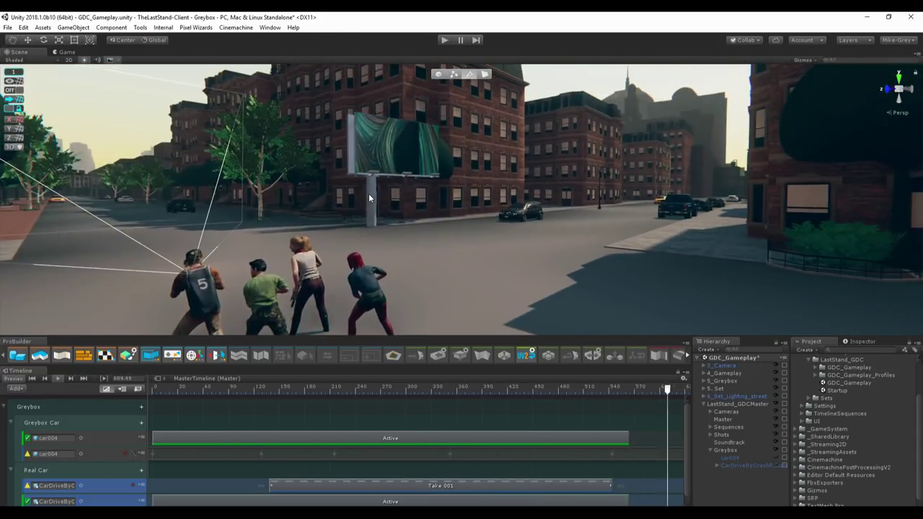
{"action": "left_click_drag", "start_coordinate": [255, 397], "coordinate": [168, 397]}
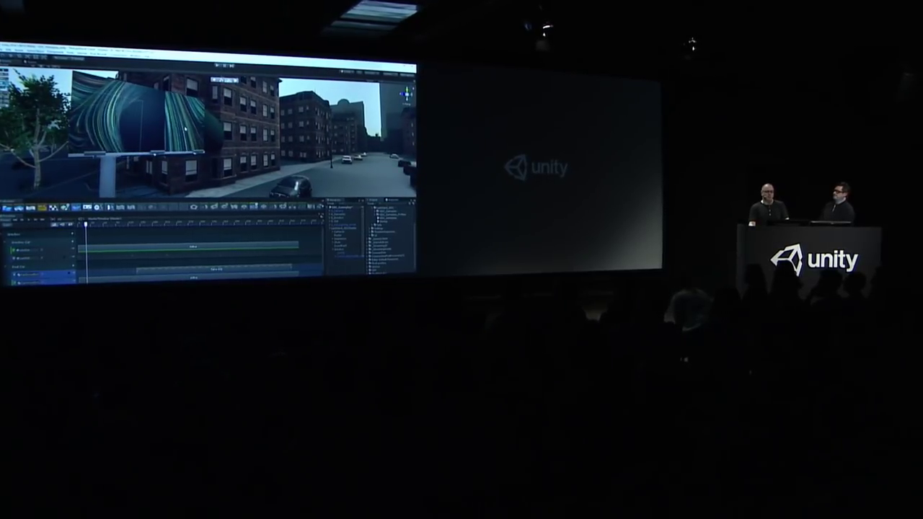
Select the BillBoard object in the scene and load the ShaderGraph-Billboard layout.
{"action": "left_click", "coordinate": [180, 129]}
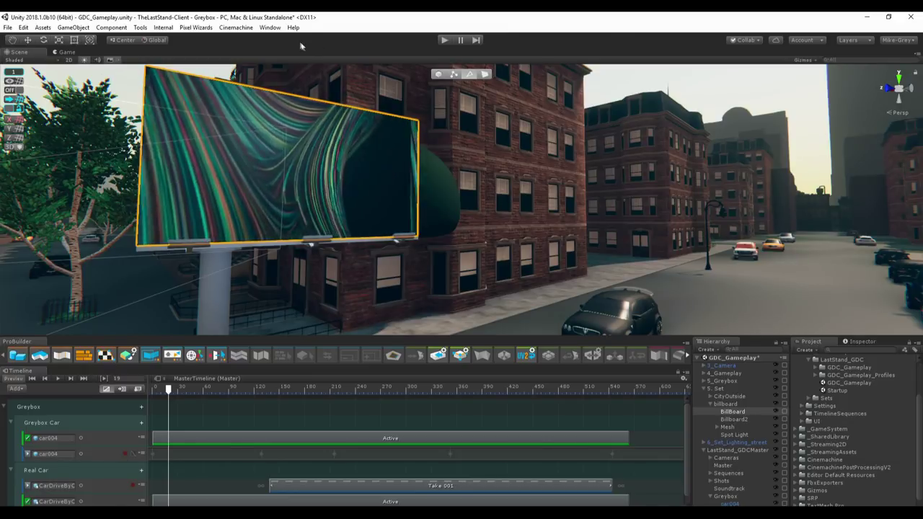
{"action": "left_click", "coordinate": [269, 27]}
{"action": "mouse_move", "coordinate": [367, 65]}
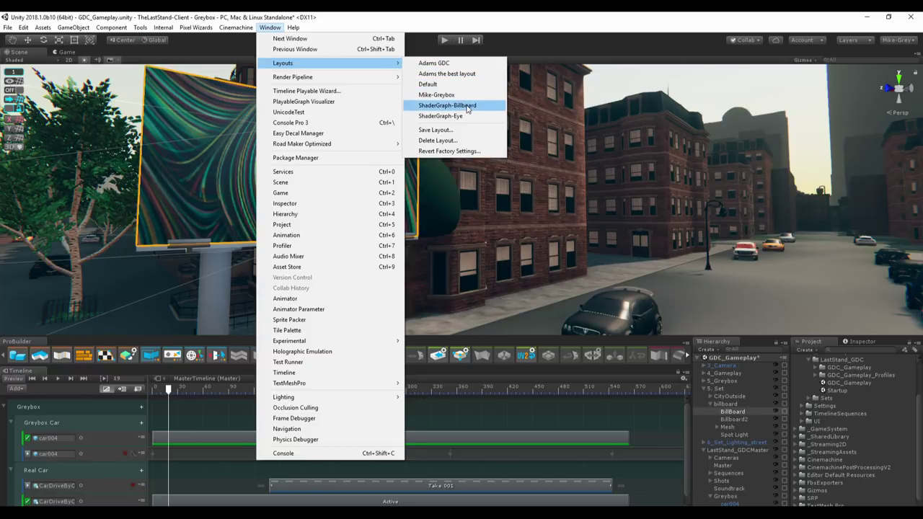
{"action": "left_click", "coordinate": [467, 107]}
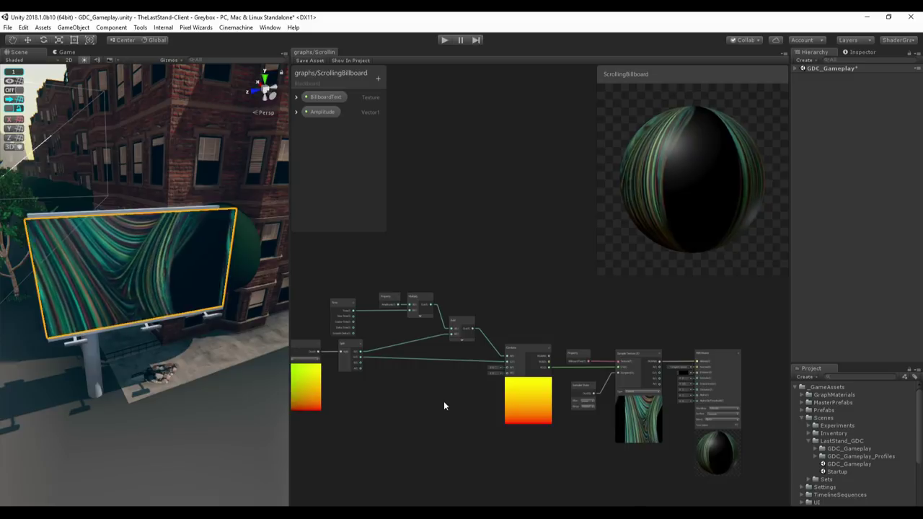
Review the ScrollingBillboard graph's nodes, change its main preview mesh to a cube, and rotate the preview.
{"action": "scroll", "coordinate": [443, 401], "scroll_direction": "up", "scroll_amount": 2}
{"action": "middle_click_drag", "start_coordinate": [443, 388], "coordinate": [581, 398]}
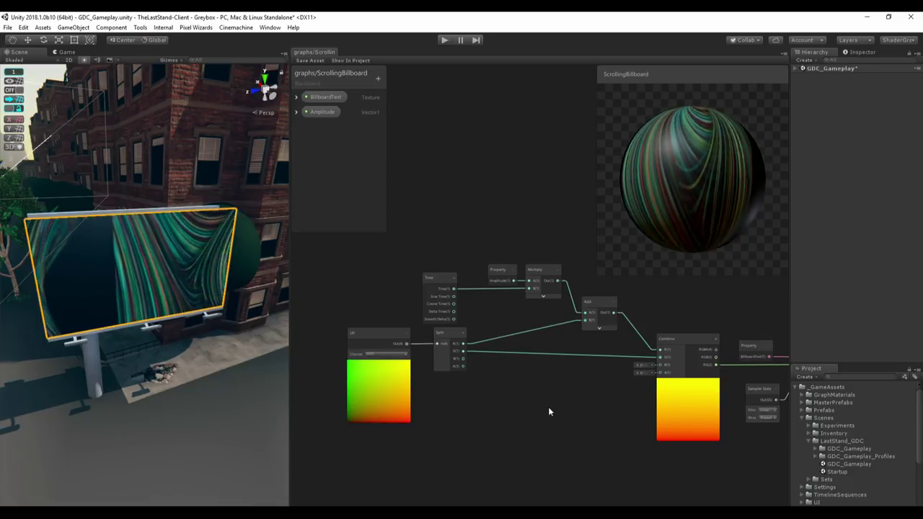
{"action": "middle_click_drag", "start_coordinate": [607, 383], "coordinate": [480, 401]}
{"action": "scroll", "coordinate": [480, 402], "scroll_direction": "up", "scroll_amount": 1}
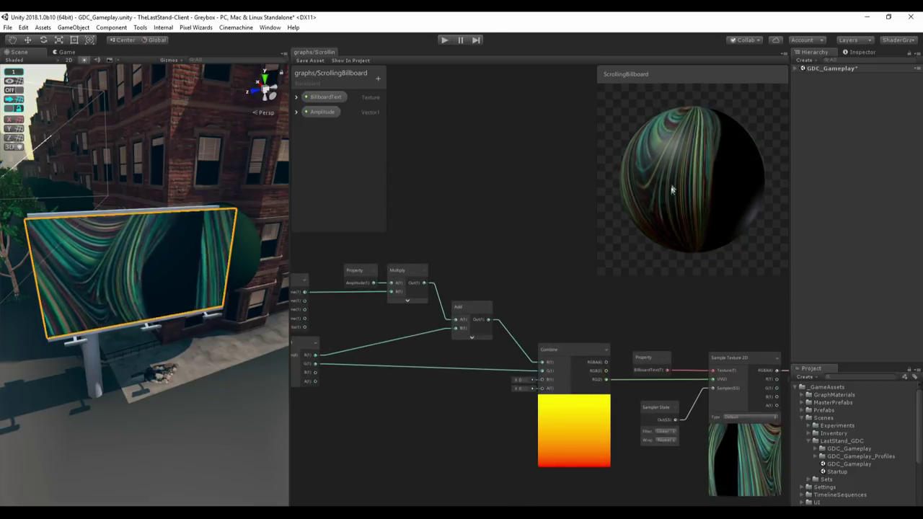
{"action": "right_click", "coordinate": [672, 178]}
{"action": "left_click", "coordinate": [688, 213]}
{"action": "left_click_drag", "start_coordinate": [690, 208], "coordinate": [663, 170]}
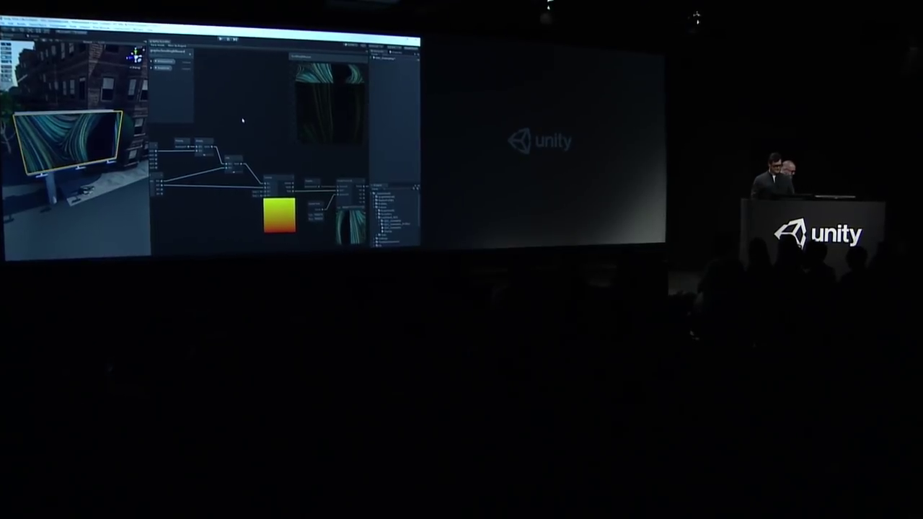
Switch to the Storyboard Unity window, select the Cam_LOOKDEV shot, and set its storyboard Split View to -0.44.
{"action": "key", "text": "alt+Tab"}
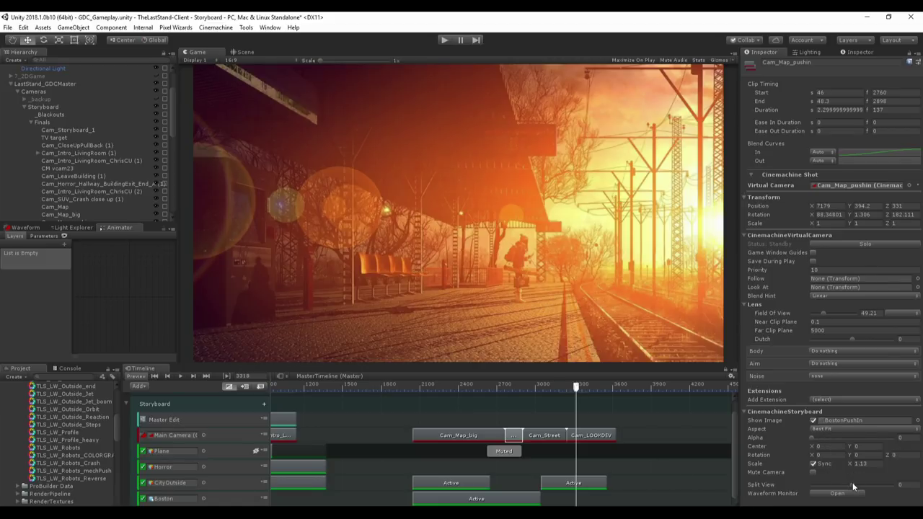
{"action": "left_click", "coordinate": [589, 435]}
{"action": "scroll", "coordinate": [843, 461], "scroll_direction": "down", "scroll_amount": 5}
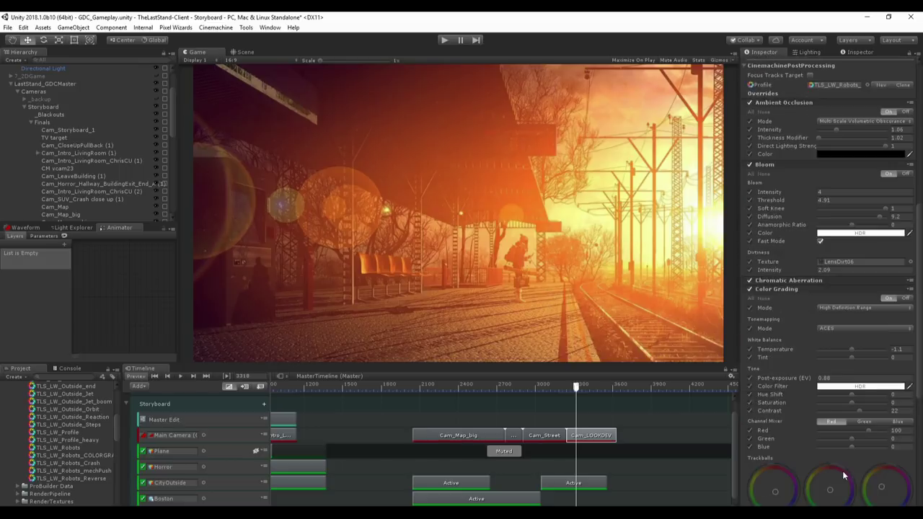
{"action": "mouse_move", "coordinate": [847, 500]}
{"action": "left_mouse_down"}
{"action": "mouse_move", "coordinate": [813, 505]}
{"action": "mouse_move", "coordinate": [829, 500]}
{"action": "left_mouse_up"}
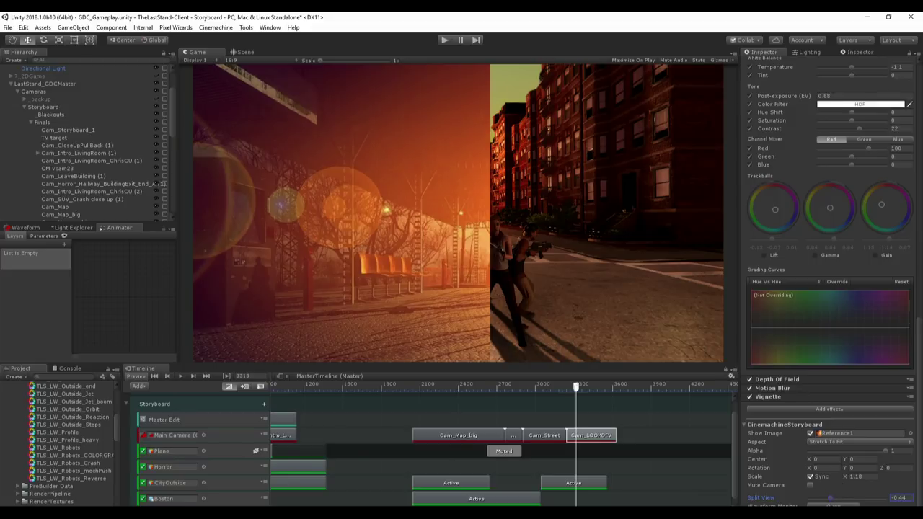
Show the Waveform monitor and compare the reference image with the scene at several Split View positions, ending at 0.44.
{"action": "left_click", "coordinate": [25, 227]}
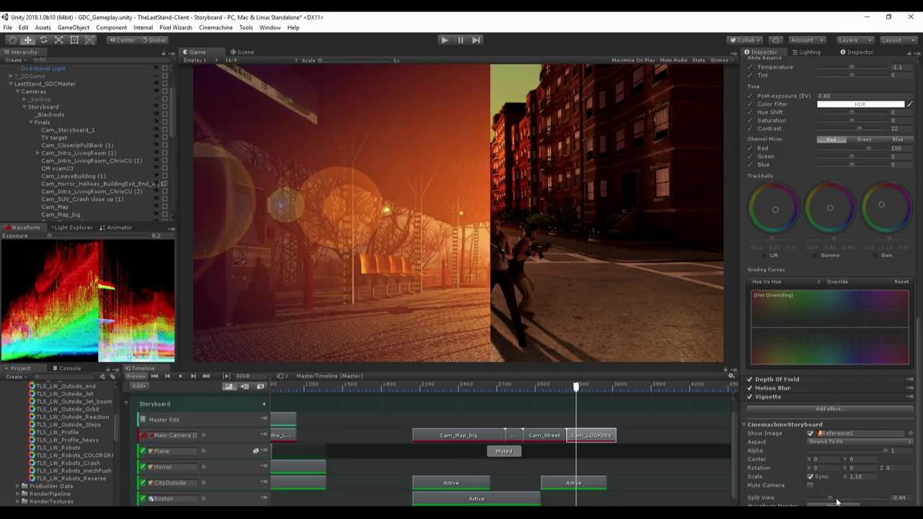
{"action": "left_click_drag", "start_coordinate": [831, 501], "coordinate": [836, 500]}
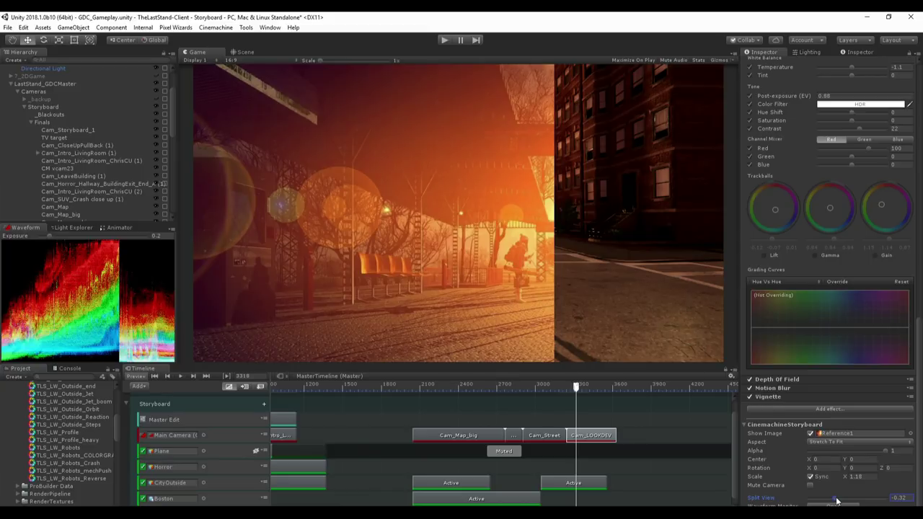
{"action": "left_click_drag", "start_coordinate": [836, 500], "coordinate": [833, 501]}
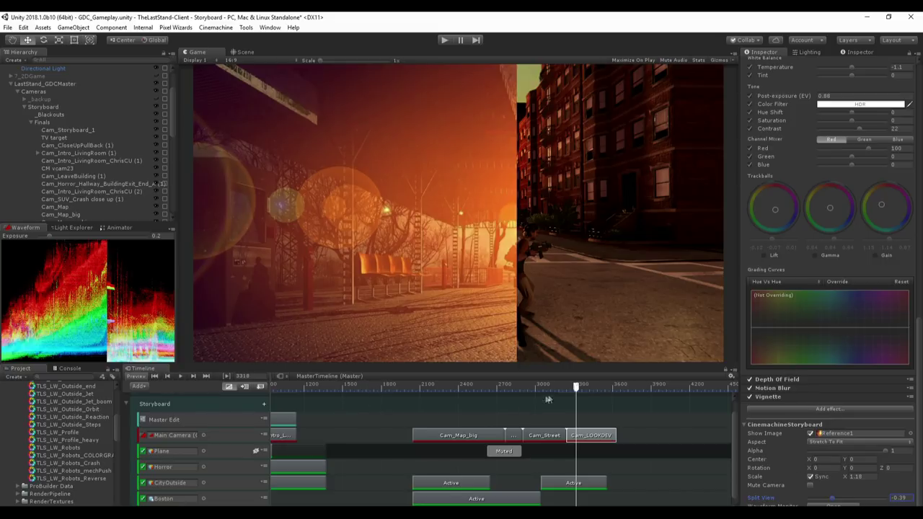
{"action": "left_click_drag", "start_coordinate": [836, 499], "coordinate": [865, 498]}
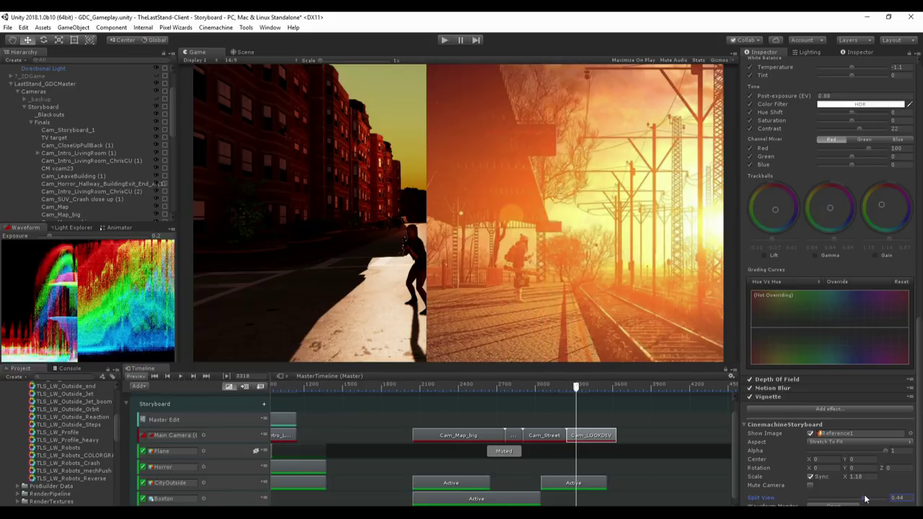
Set the JP_sky skybox's Sun Size to 0.091 and move the timeline playhead to frame 3352.
{"action": "left_click", "coordinate": [845, 54]}
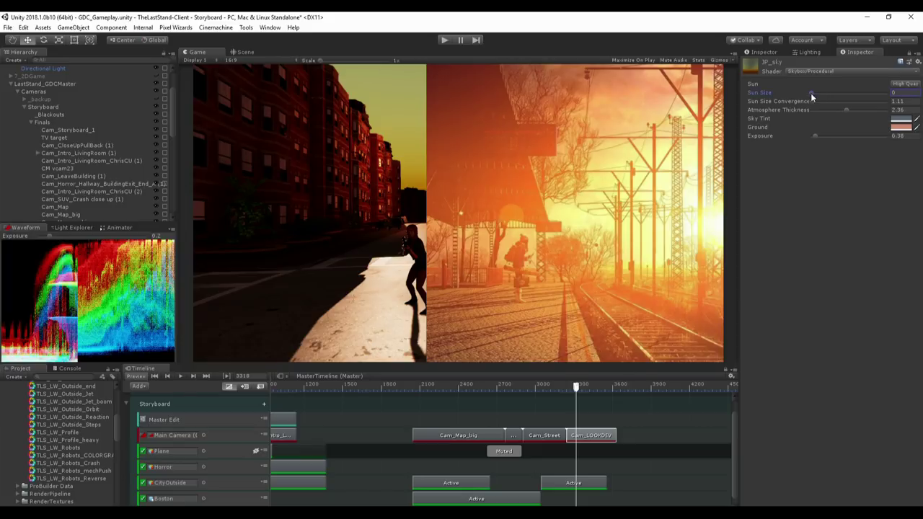
{"action": "left_click_drag", "start_coordinate": [815, 98], "coordinate": [818, 96]}
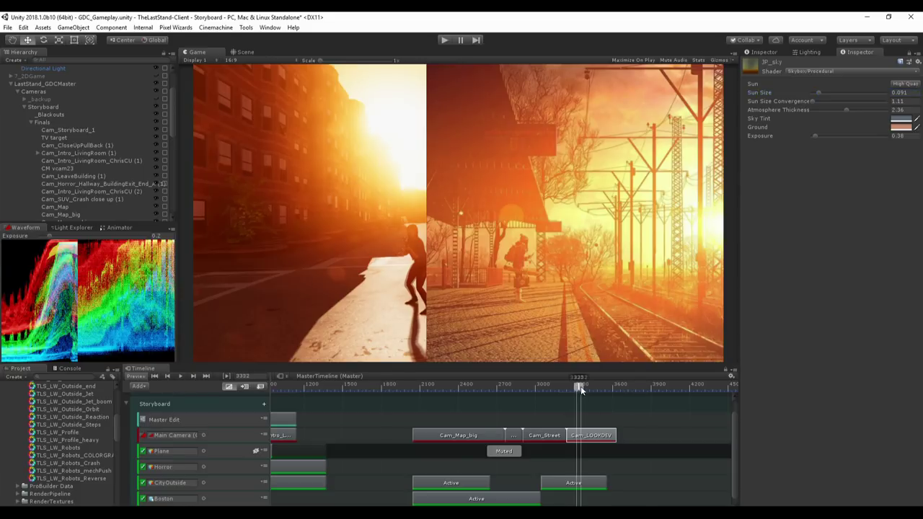
{"action": "left_click", "coordinate": [580, 385]}
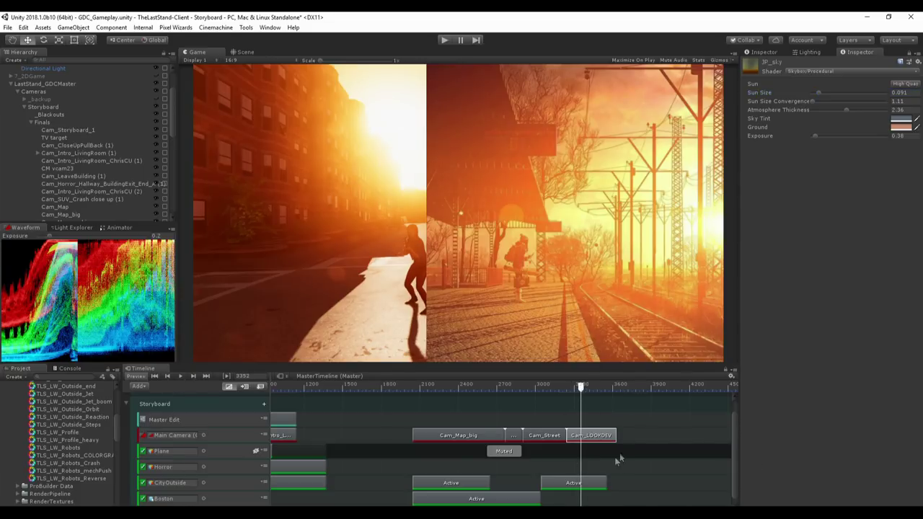
Compare the scene with the reference image by setting the Cam_LOOKDEV storyboard's Split View to -0.65.
{"action": "left_click", "coordinate": [760, 53]}
{"action": "left_click_drag", "start_coordinate": [859, 503], "coordinate": [849, 502]}
{"action": "left_click_drag", "start_coordinate": [847, 498], "coordinate": [822, 498]}
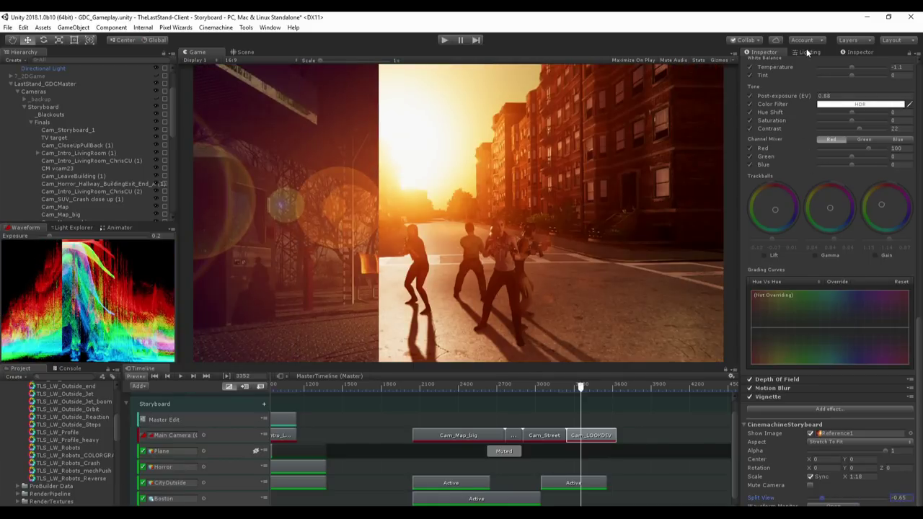
Locate the Directional Light through the lighting's Sun Source and set its colour to the more saturated orange FB955B.
{"action": "left_click", "coordinate": [808, 52]}
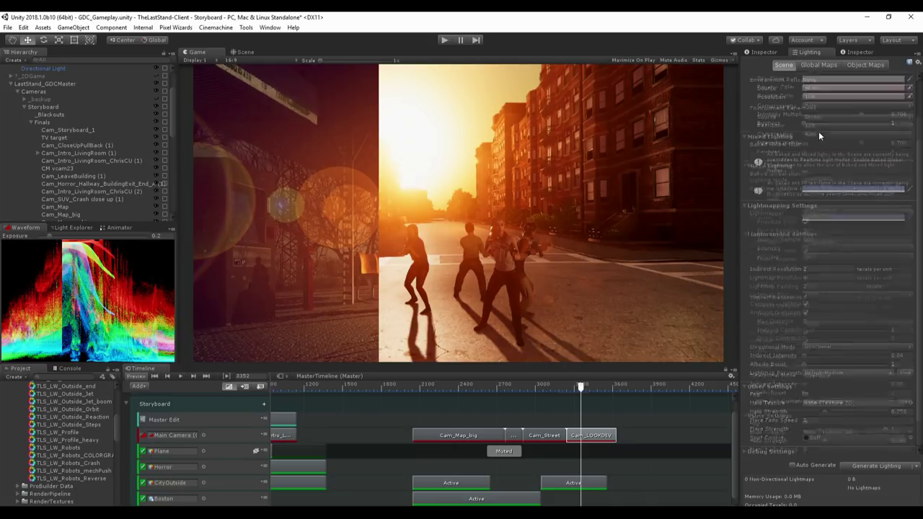
{"action": "left_click", "coordinate": [828, 96]}
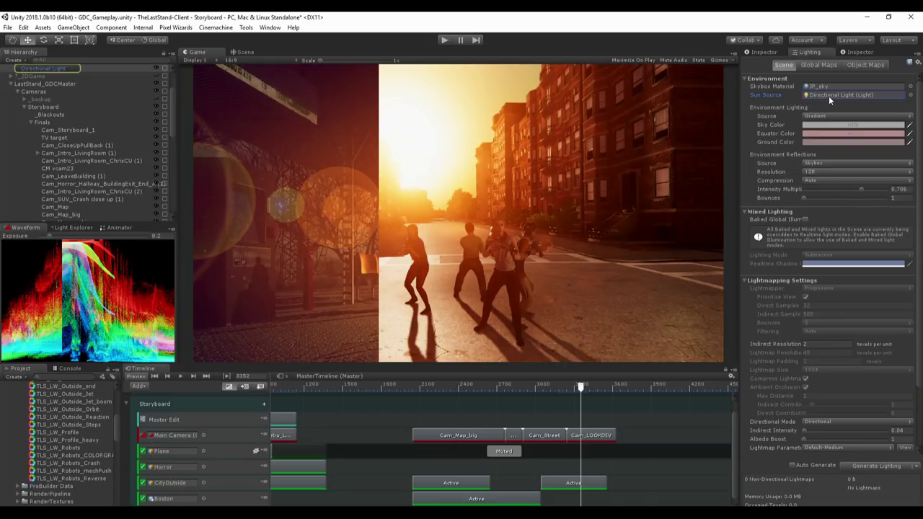
{"action": "left_click", "coordinate": [764, 52]}
{"action": "left_click", "coordinate": [889, 151]}
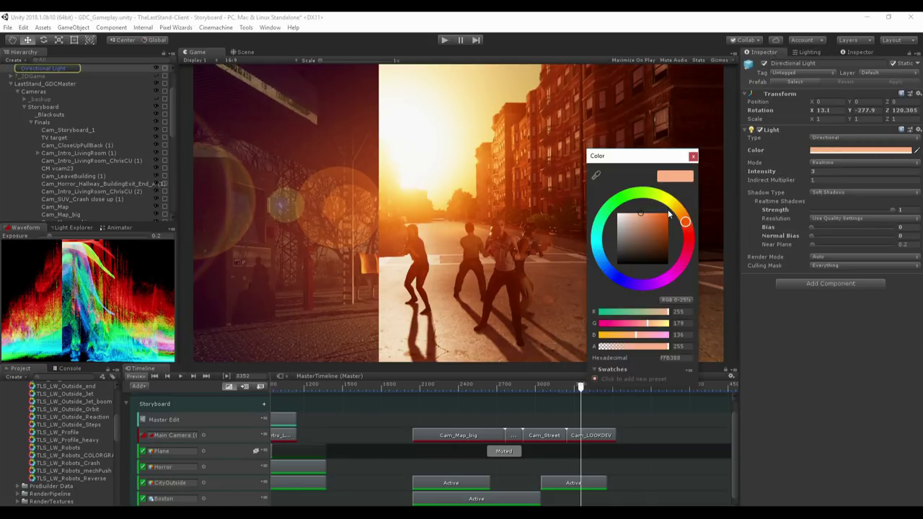
{"action": "left_click_drag", "start_coordinate": [643, 216], "coordinate": [648, 214]}
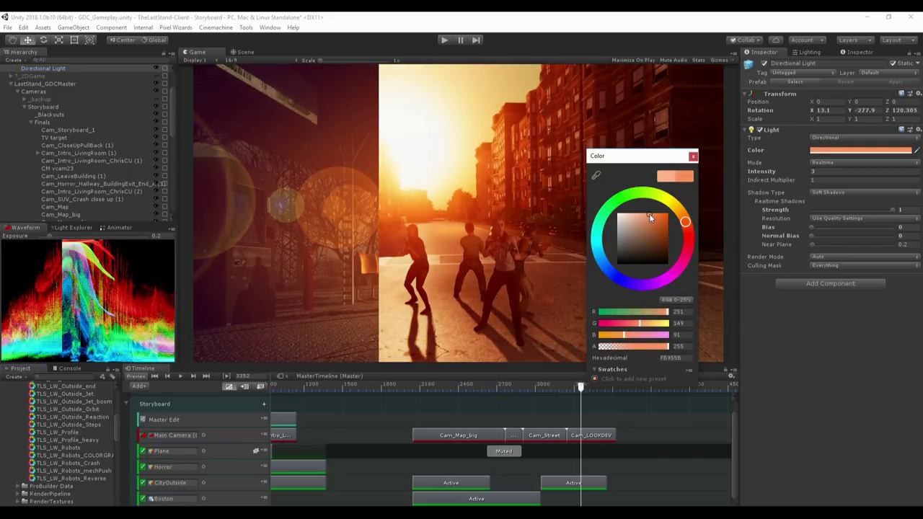
{"action": "left_click", "coordinate": [693, 156]}
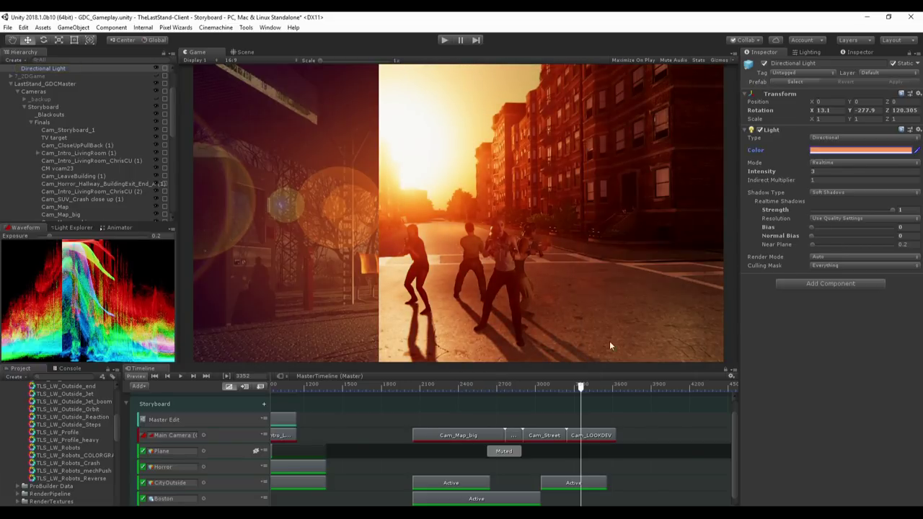
Set Cam_LOOKDEV's storyboard Split View to -0.61 and enable the Lift, Gamma and Gain trackballs in its color grading.
{"action": "left_click", "coordinate": [596, 435]}
{"action": "scroll", "coordinate": [822, 452], "scroll_direction": "down", "scroll_amount": 10}
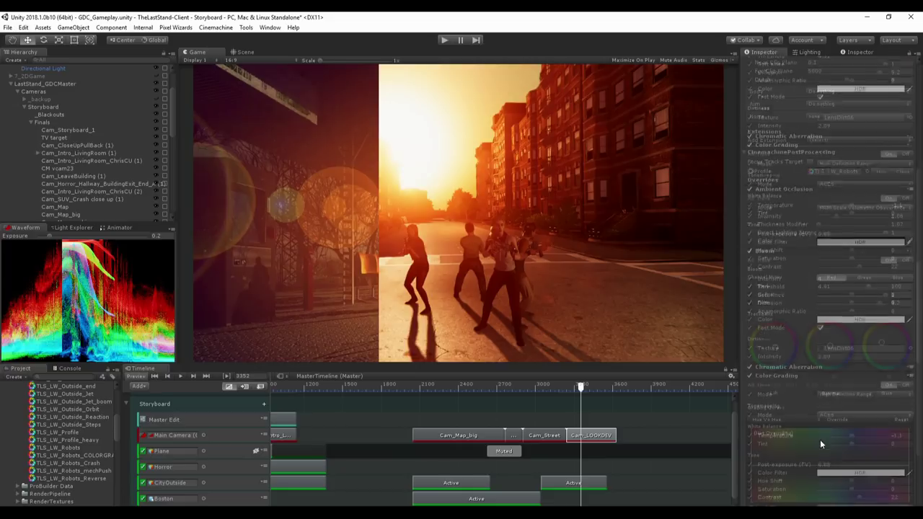
{"action": "left_click_drag", "start_coordinate": [824, 499], "coordinate": [827, 499]}
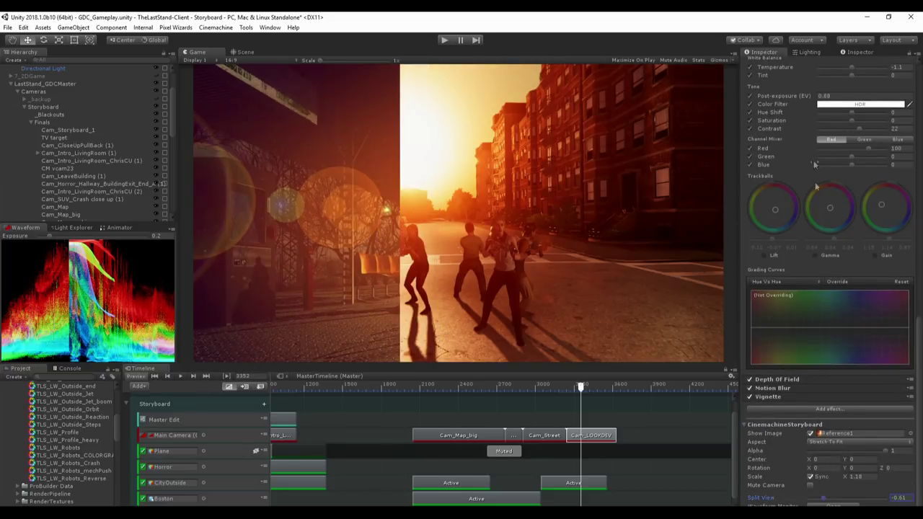
{"action": "left_click", "coordinate": [764, 256]}
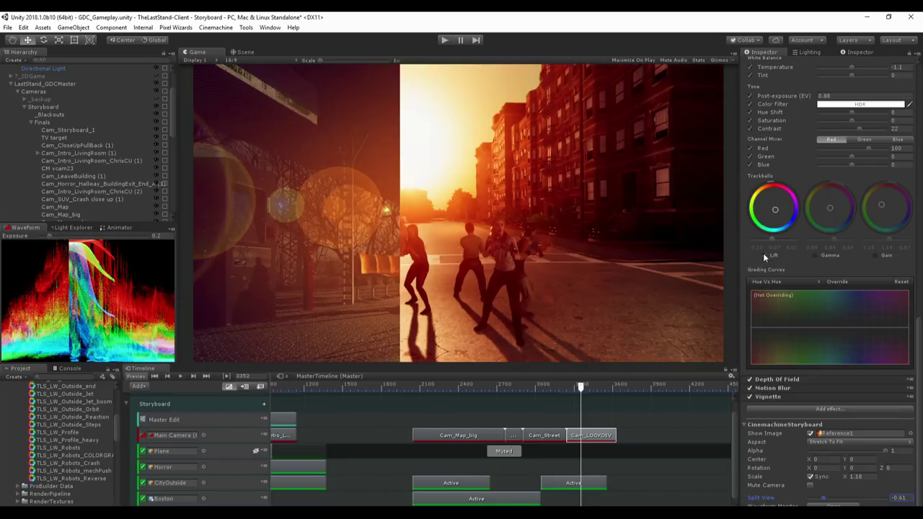
{"action": "left_click", "coordinate": [816, 255]}
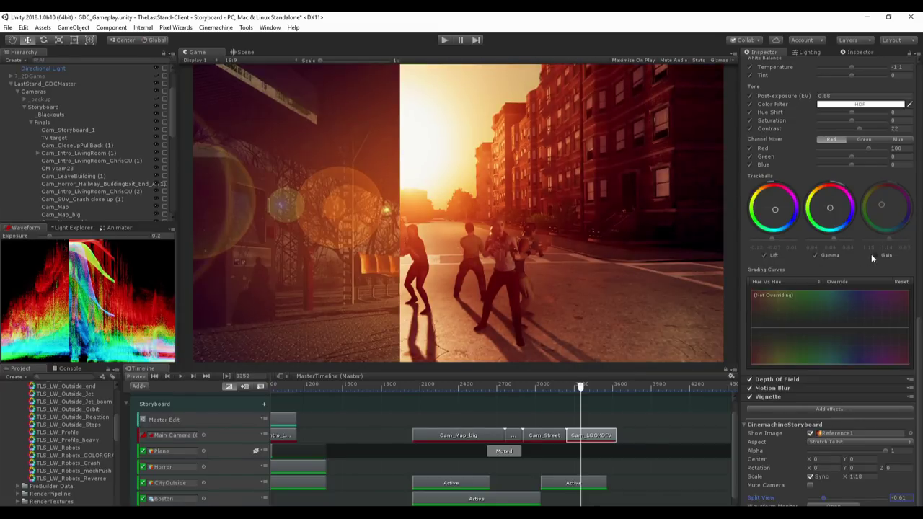
{"action": "left_click", "coordinate": [876, 254]}
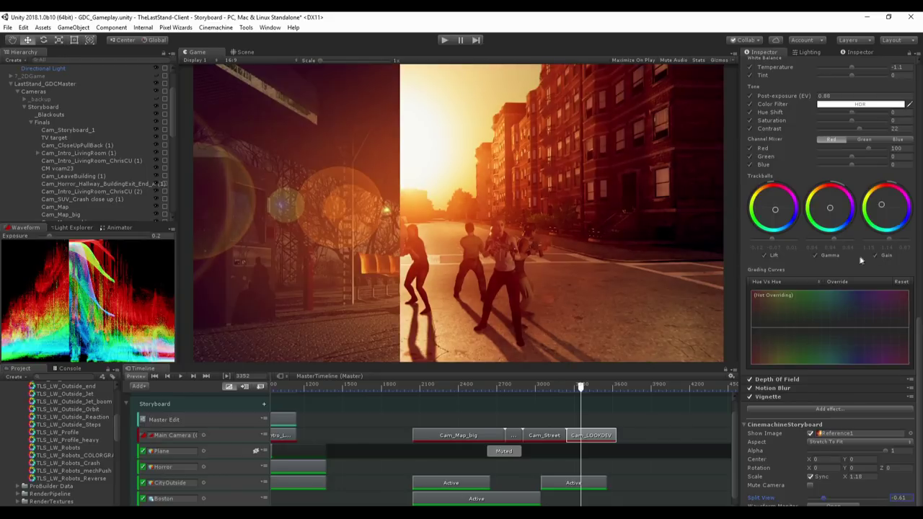
Set the environment lighting's Sky Color to the neutral grey 5E5E5E.
{"action": "scroll", "coordinate": [810, 126], "scroll_direction": "up", "scroll_amount": 5}
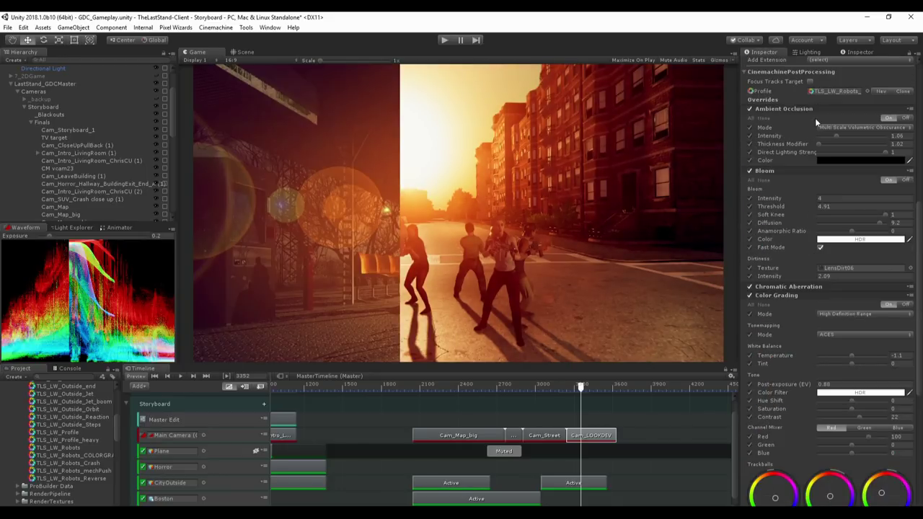
{"action": "scroll", "coordinate": [814, 117], "scroll_direction": "up", "scroll_amount": 5}
{"action": "left_click", "coordinate": [805, 52]}
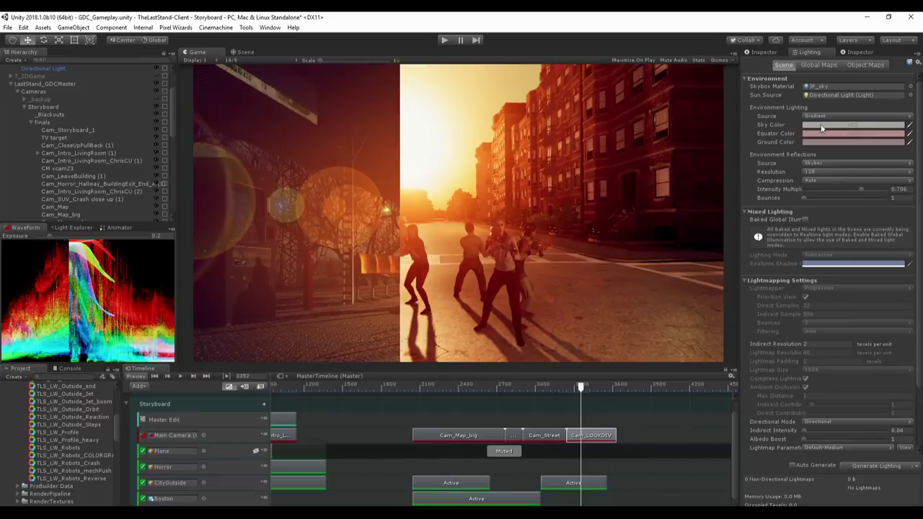
{"action": "left_click", "coordinate": [822, 127]}
{"action": "left_click_drag", "start_coordinate": [620, 248], "coordinate": [616, 244]}
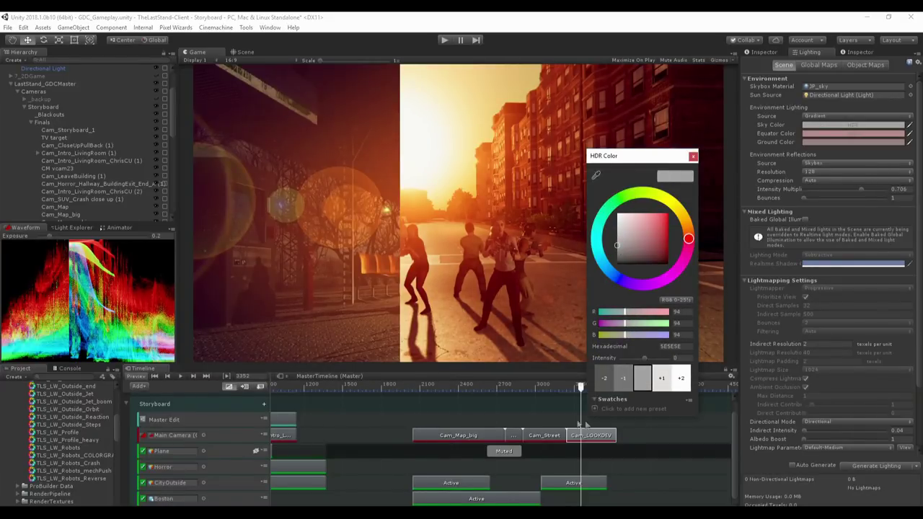
Compare more of the Cam_LOOKDEV scene with the reference by setting the storyboard Split View to -0.83.
{"action": "left_click", "coordinate": [596, 436]}
{"action": "scroll", "coordinate": [892, 366], "scroll_direction": "down", "scroll_amount": 3}
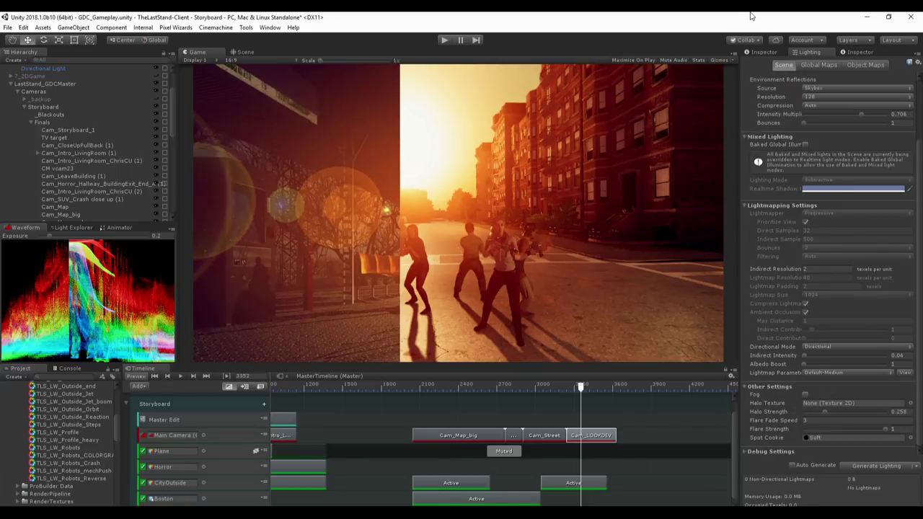
{"action": "left_click", "coordinate": [763, 52]}
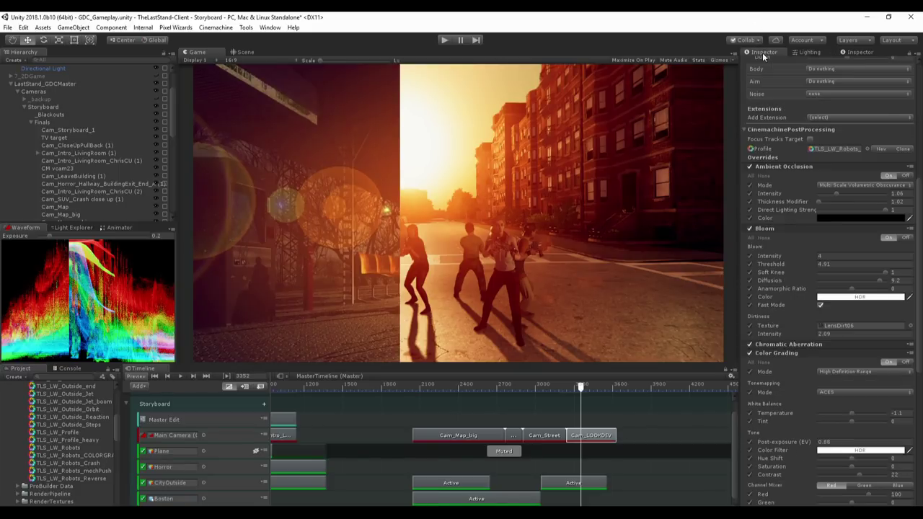
{"action": "left_click_drag", "start_coordinate": [827, 500], "coordinate": [813, 502]}
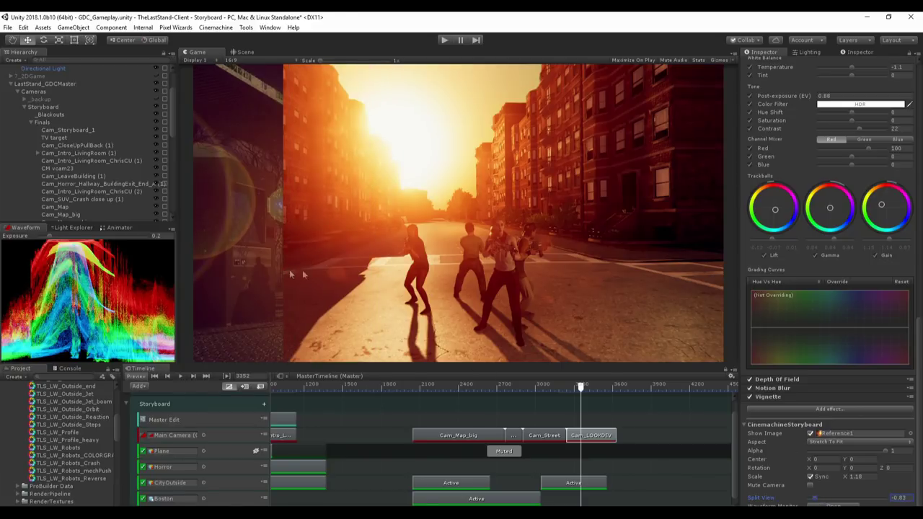
Brighten the environment lighting's Sky Color to the pale pink BA9999.
{"action": "left_click", "coordinate": [804, 53]}
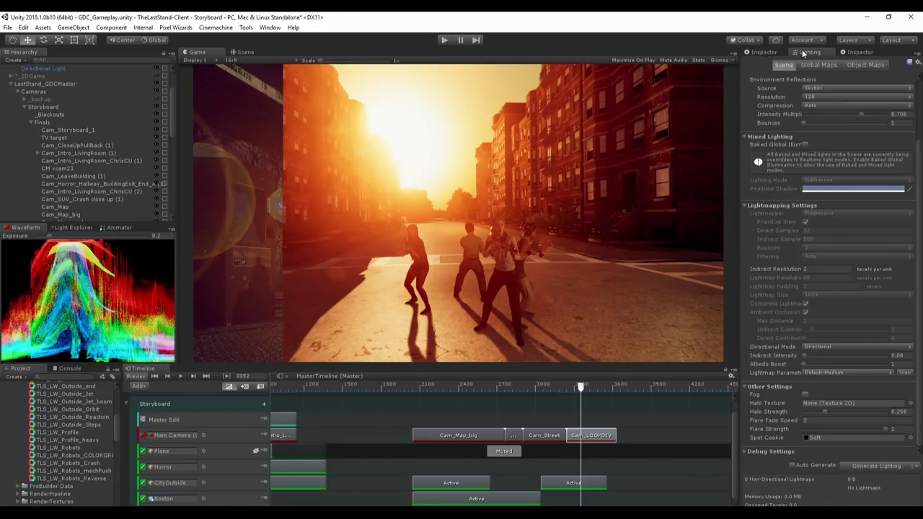
{"action": "scroll", "coordinate": [826, 116], "scroll_direction": "up", "scroll_amount": 5}
{"action": "left_click", "coordinate": [829, 126]}
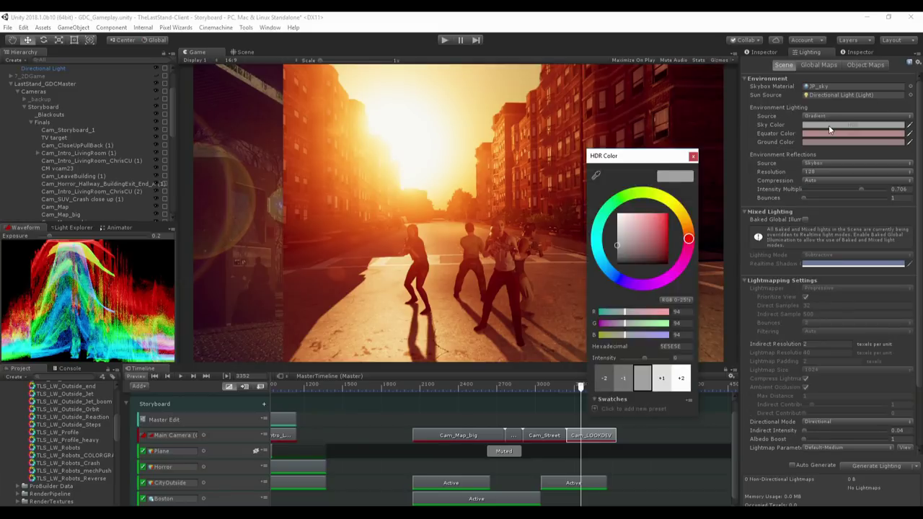
{"action": "mouse_move", "coordinate": [619, 244]}
{"action": "left_mouse_down"}
{"action": "mouse_move", "coordinate": [635, 244]}
{"action": "mouse_move", "coordinate": [625, 228]}
{"action": "left_mouse_up"}
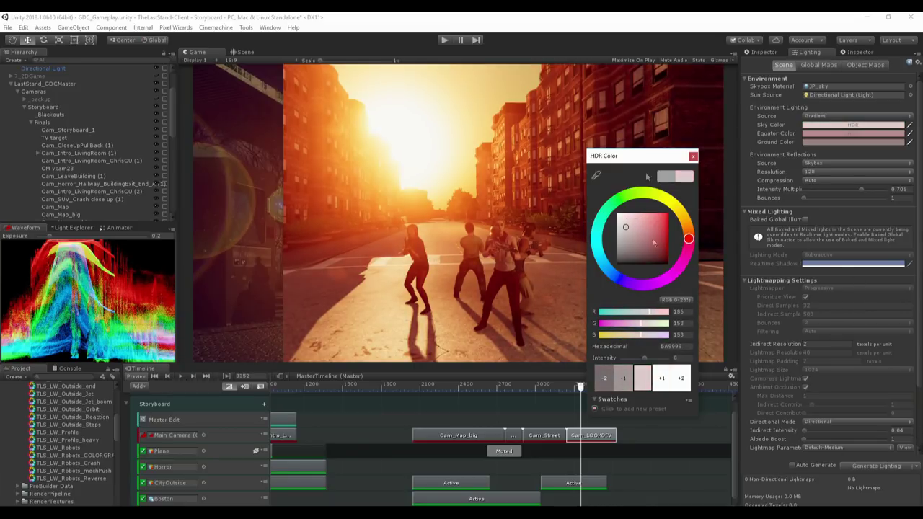
{"action": "left_click", "coordinate": [692, 156]}
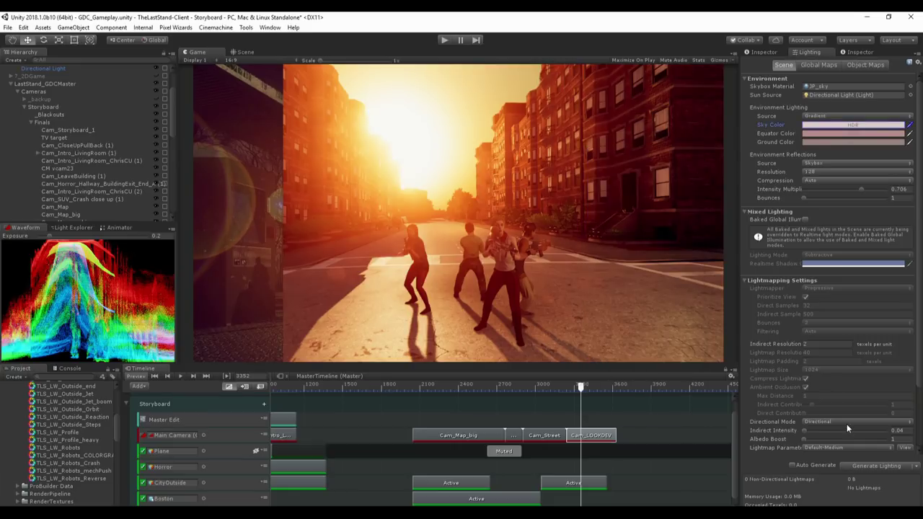
Set the Cam_LOOKDEV storyboard's Split View to -1 so the graded scene fills the frame.
{"action": "scroll", "coordinate": [846, 423], "scroll_direction": "down", "scroll_amount": 3}
{"action": "left_click", "coordinate": [764, 53]}
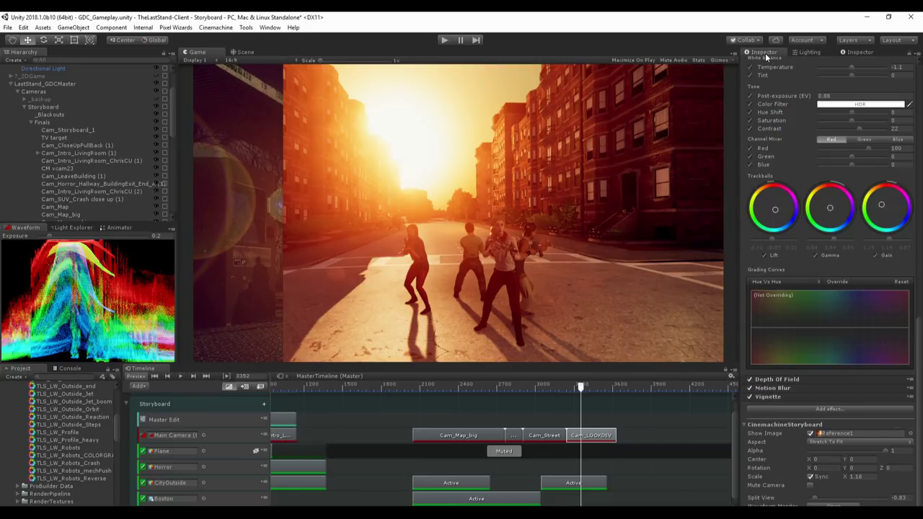
{"action": "left_click_drag", "start_coordinate": [816, 499], "coordinate": [809, 503]}
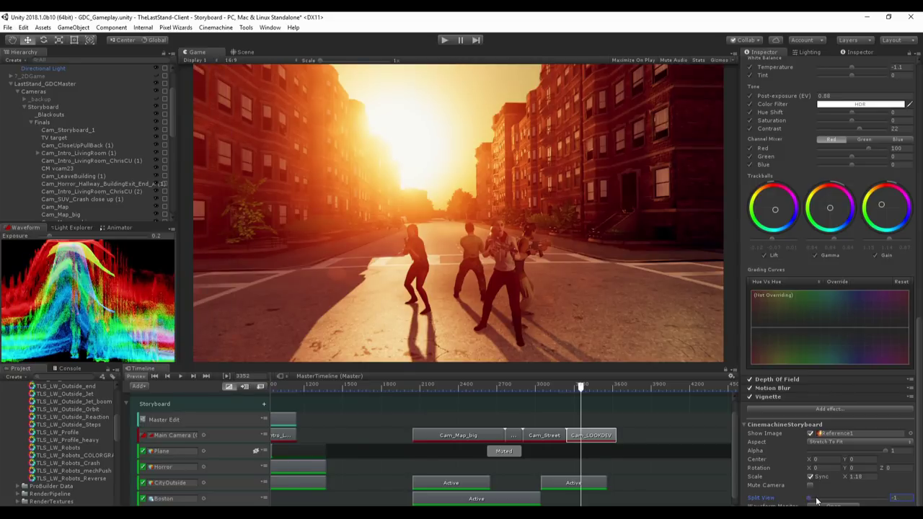